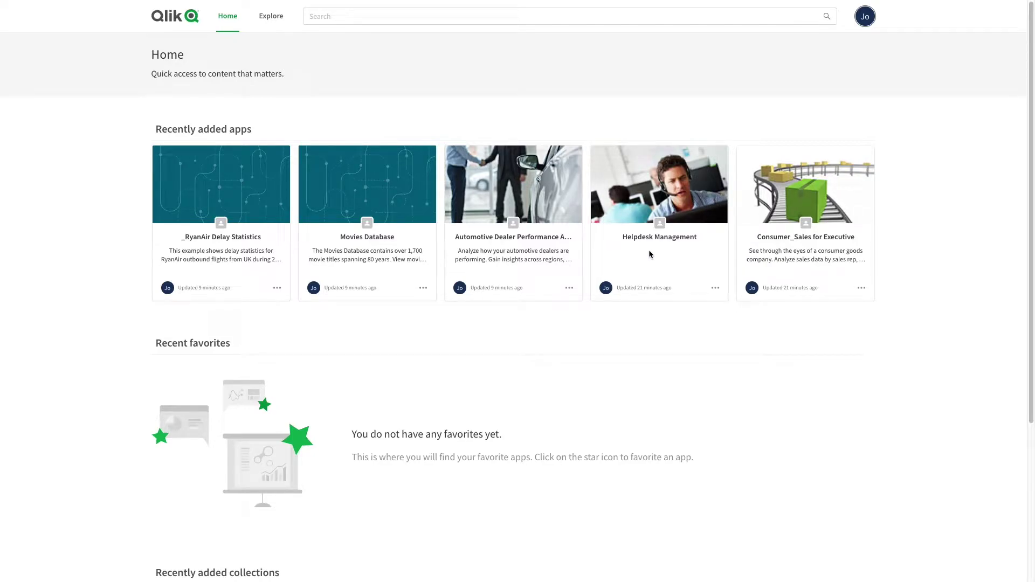
- Star the Movies Database app card to add it to favorites
{"action": "mouse_move", "coordinate": [421, 256]}
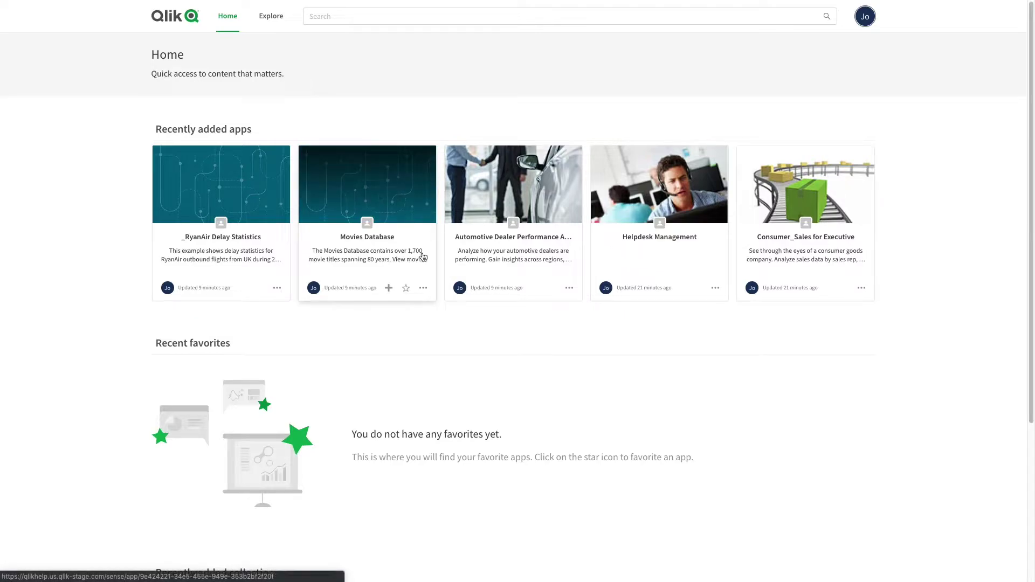
{"action": "left_click", "coordinate": [404, 293]}
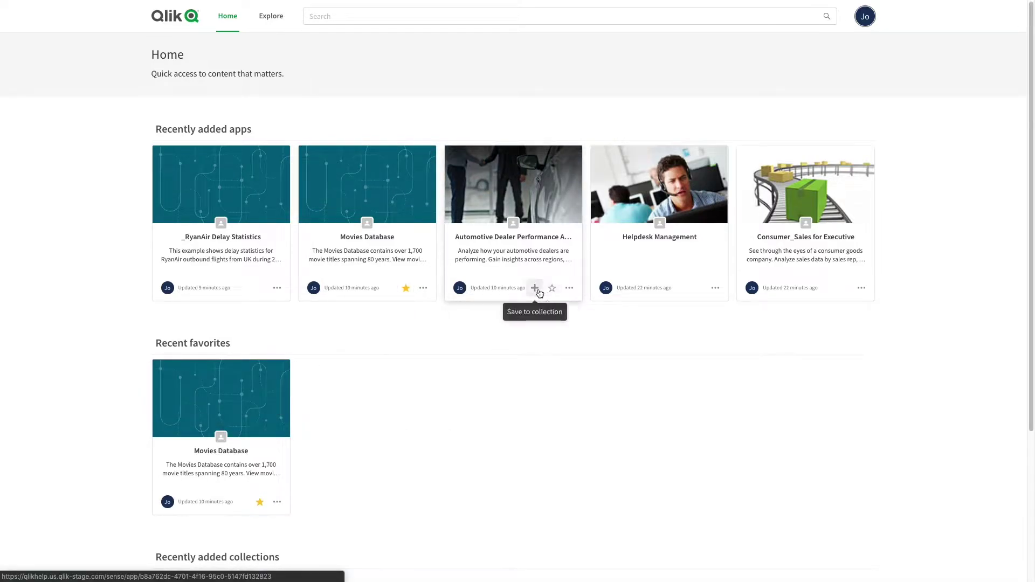
- Save Automotive Dealer Performance Analysis into a newly created 'Automotive' collection
{"action": "left_click", "coordinate": [535, 289]}
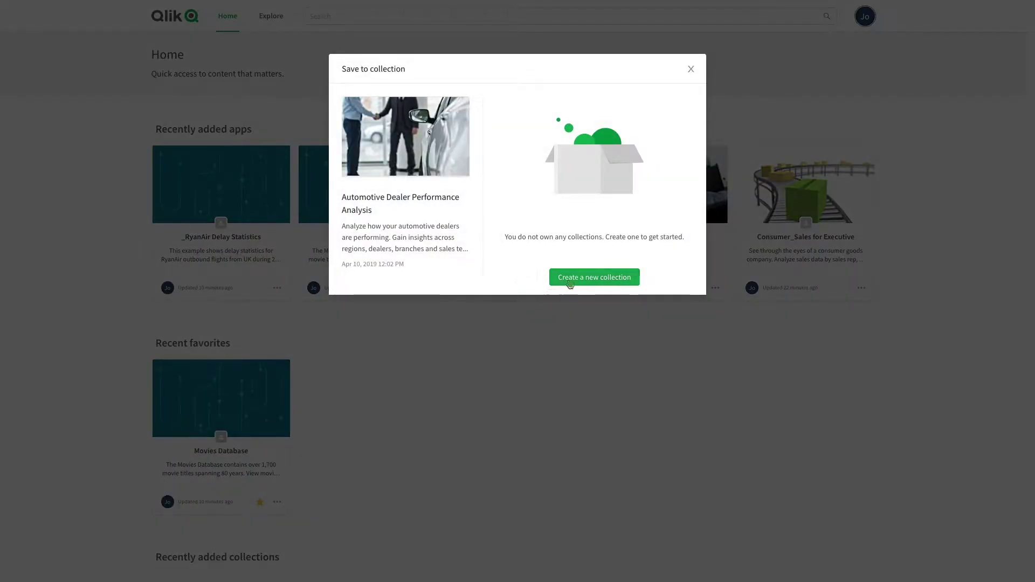
{"action": "left_click", "coordinate": [555, 279]}
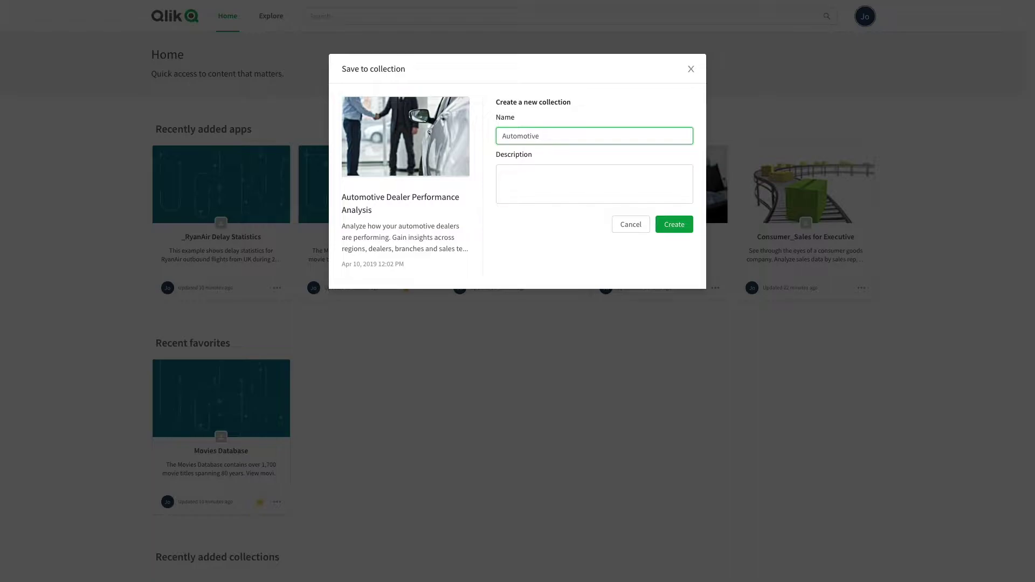
{"action": "left_click", "coordinate": [676, 228]}
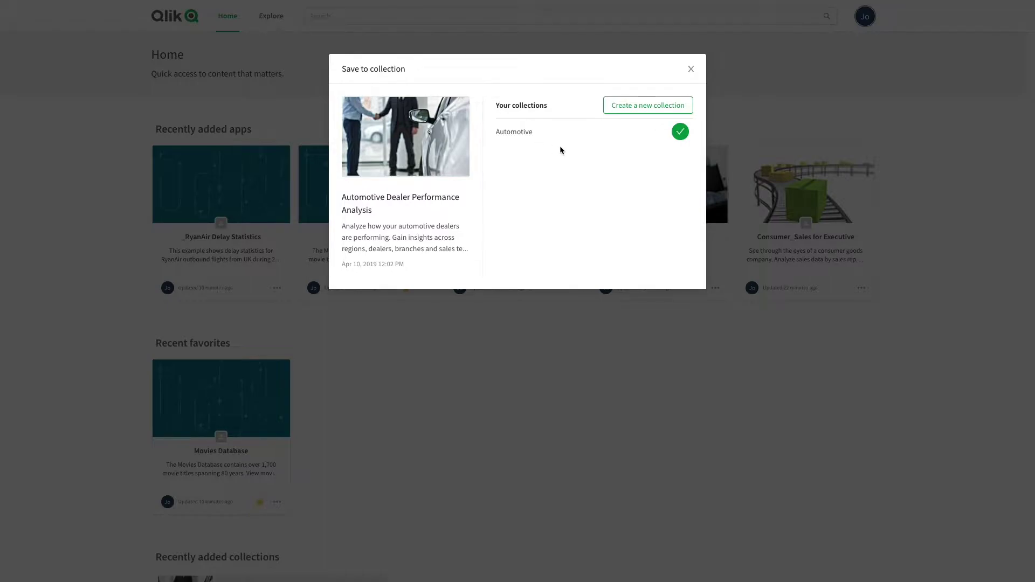
{"action": "left_click", "coordinate": [691, 71]}
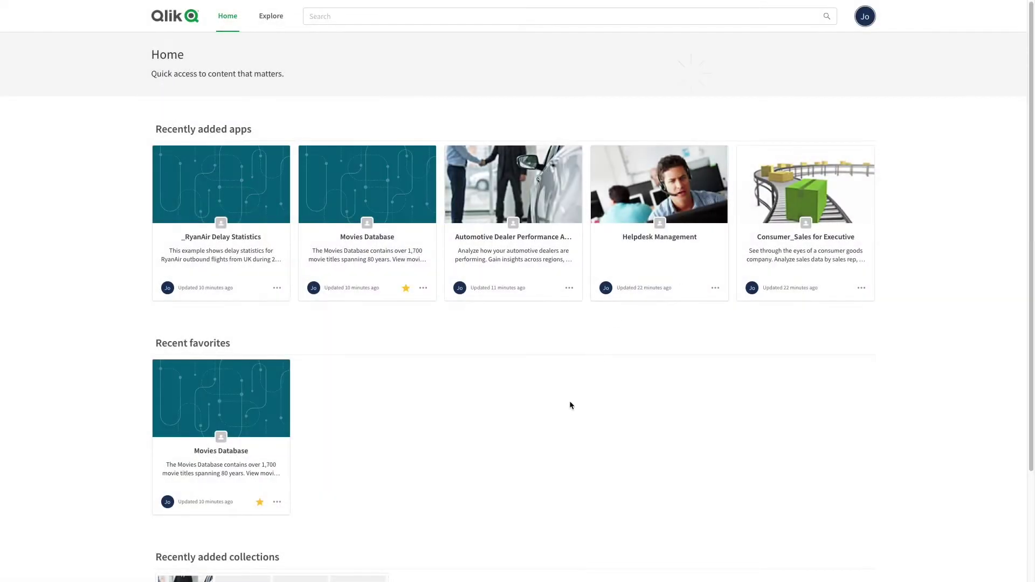
- Put Consumer_Sales for Executive in a new 'Sales' collection, then switch to Explore
{"action": "scroll", "coordinate": [565, 409], "scroll_direction": "down", "scroll_amount": 2}
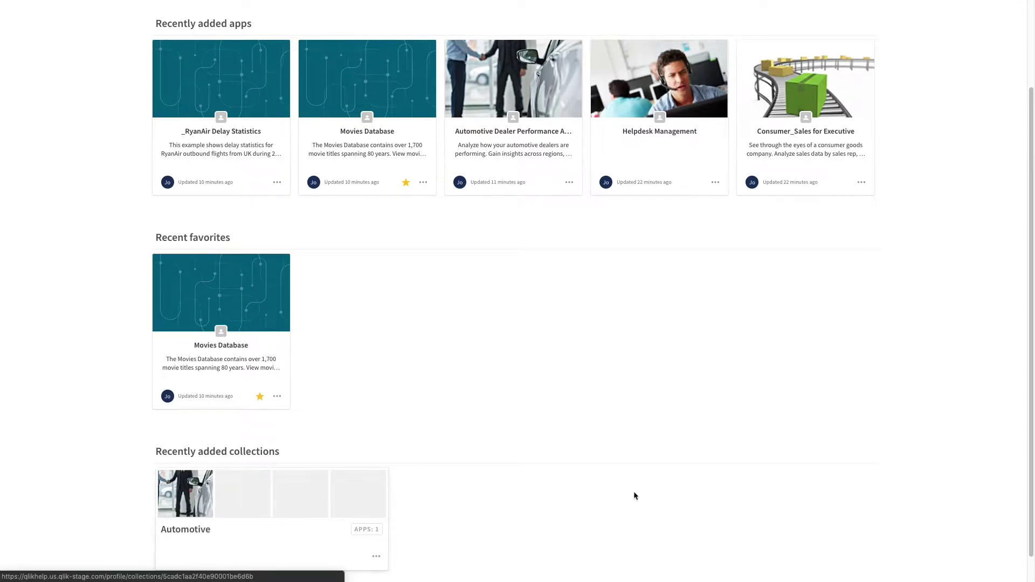
{"action": "scroll", "coordinate": [766, 302], "scroll_direction": "up", "scroll_amount": 1}
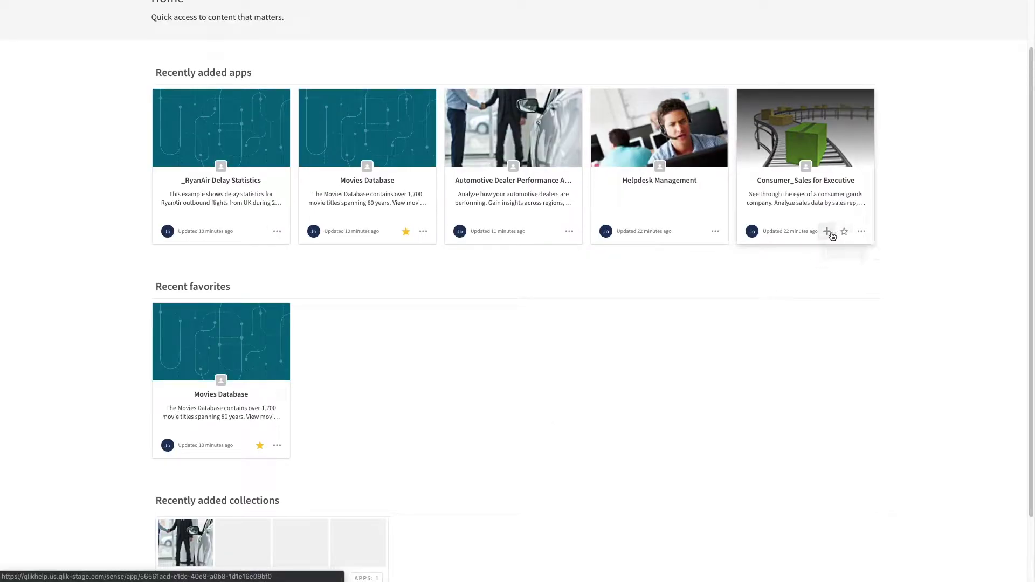
{"action": "left_click", "coordinate": [827, 232]}
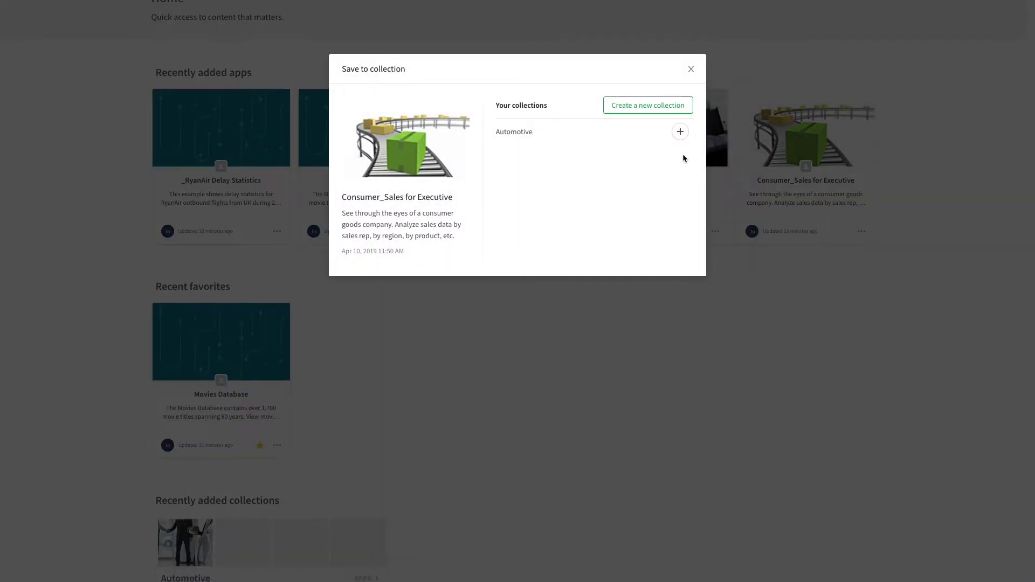
{"action": "left_click", "coordinate": [651, 112]}
{"action": "type", "text": "Sales"}
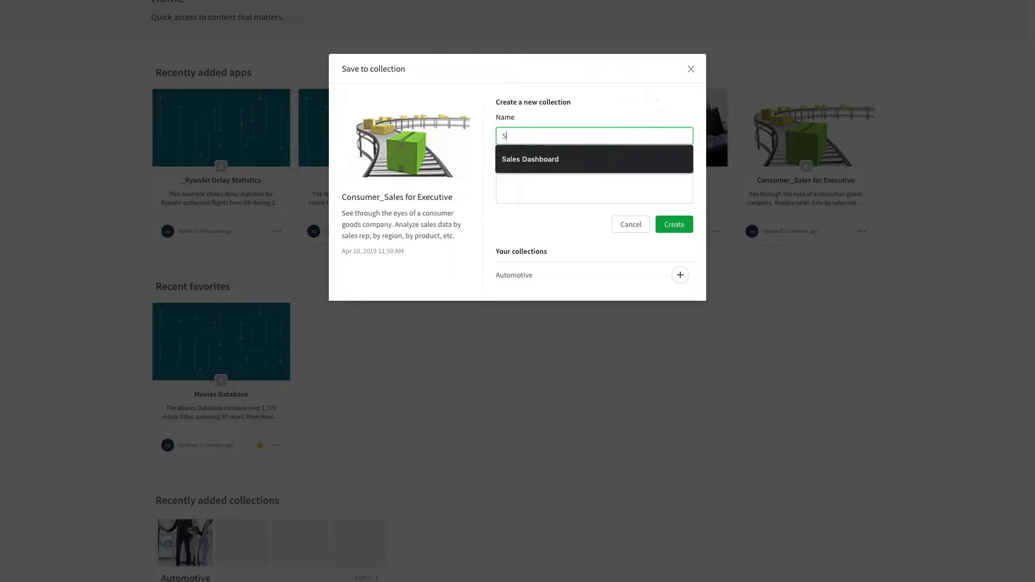
{"action": "left_click", "coordinate": [590, 194]}
{"action": "left_click", "coordinate": [674, 225]}
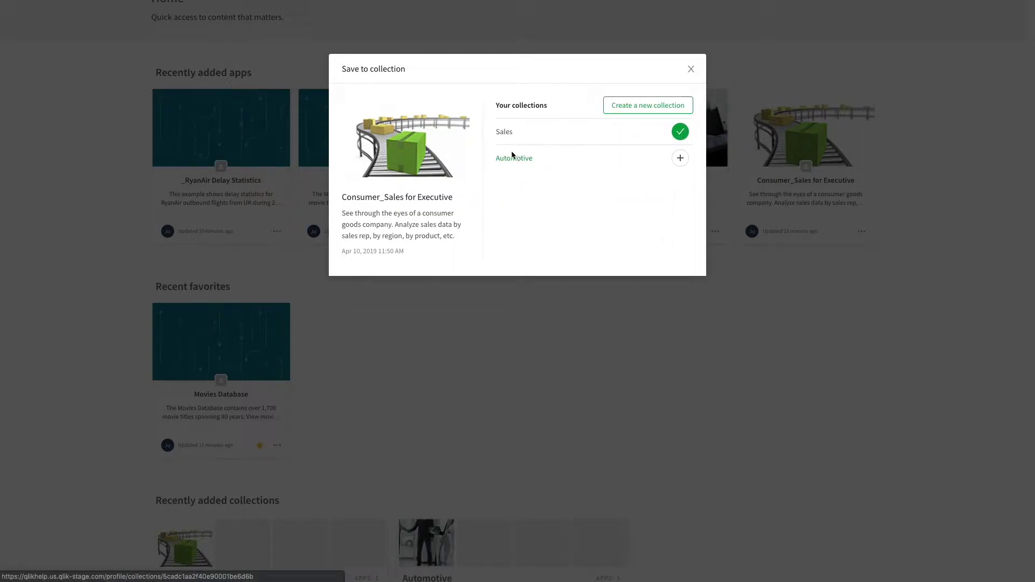
{"action": "left_click", "coordinate": [690, 73]}
{"action": "left_click", "coordinate": [268, 22]}
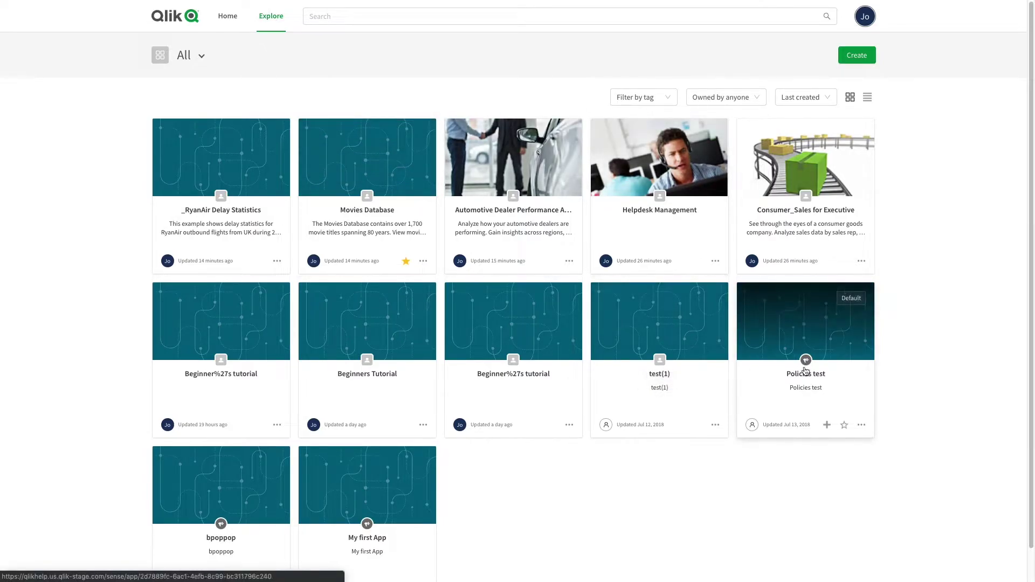
- Add Policies test to the Automotive collection, check its contents, and return Home
{"action": "left_click", "coordinate": [827, 425]}
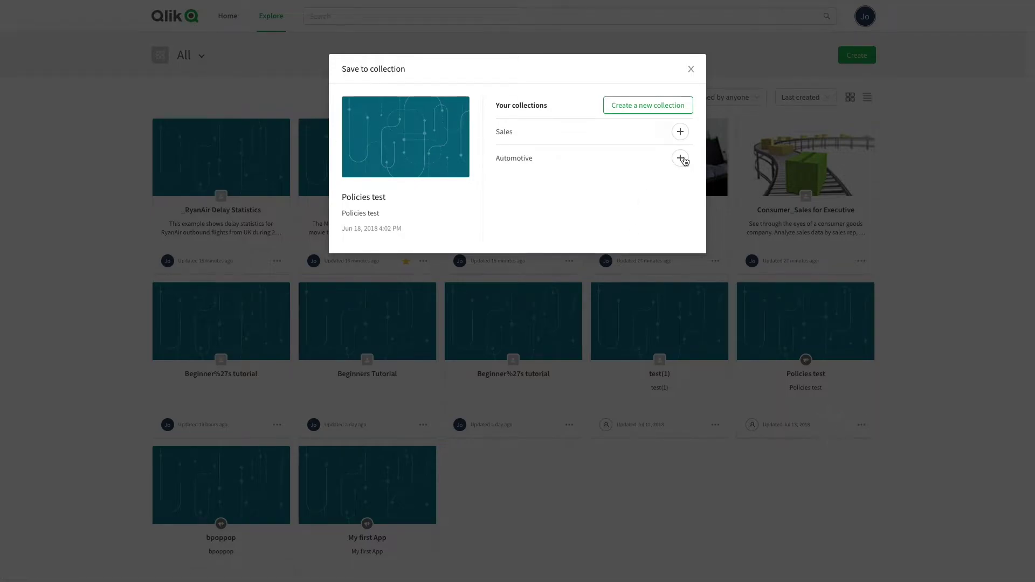
{"action": "left_click", "coordinate": [681, 158]}
{"action": "left_click", "coordinate": [504, 158]}
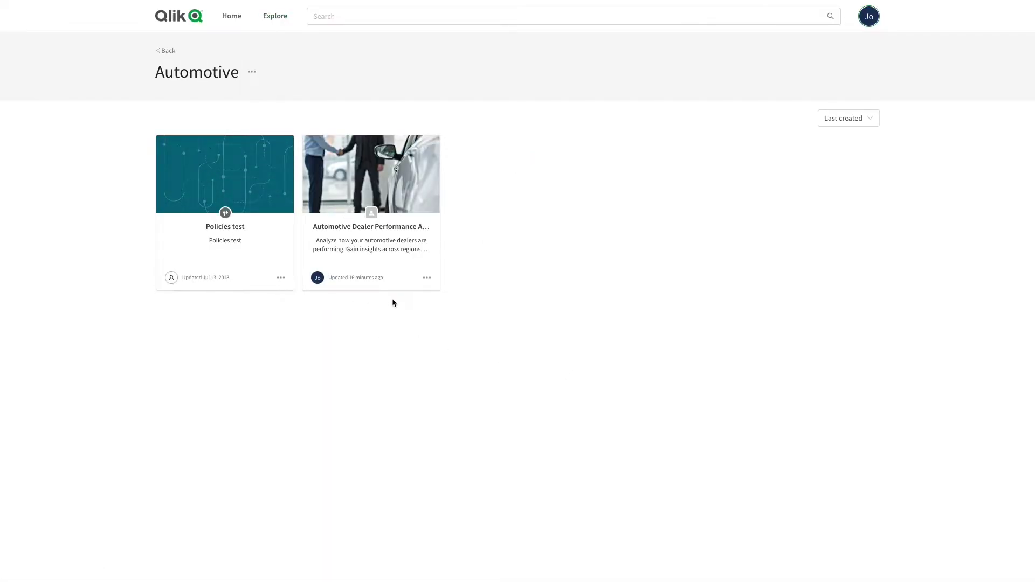
{"action": "left_click", "coordinate": [231, 25]}
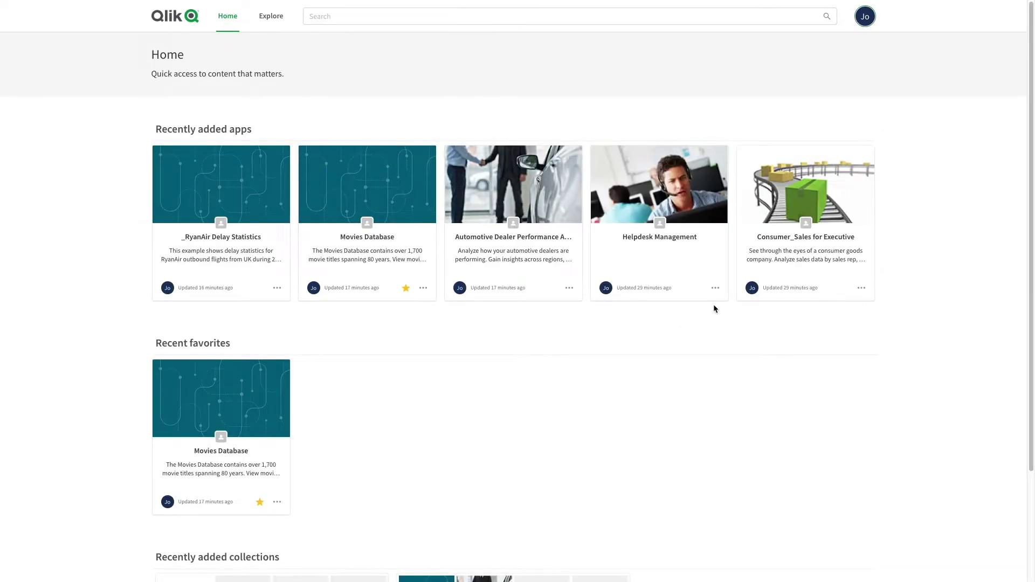
- Share the Helpdesk Management app with everyone
{"action": "left_click", "coordinate": [716, 291]}
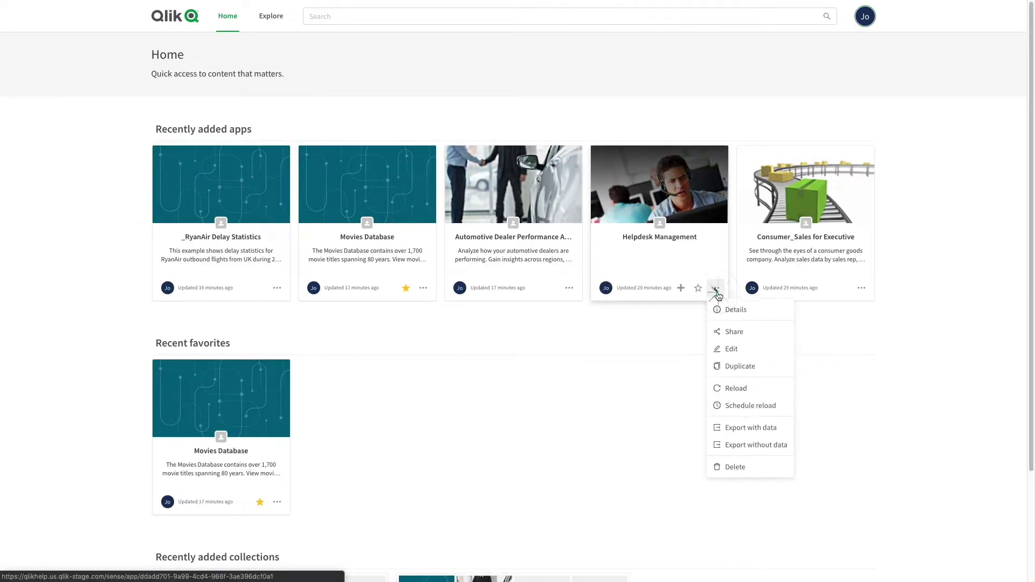
{"action": "left_click", "coordinate": [741, 339]}
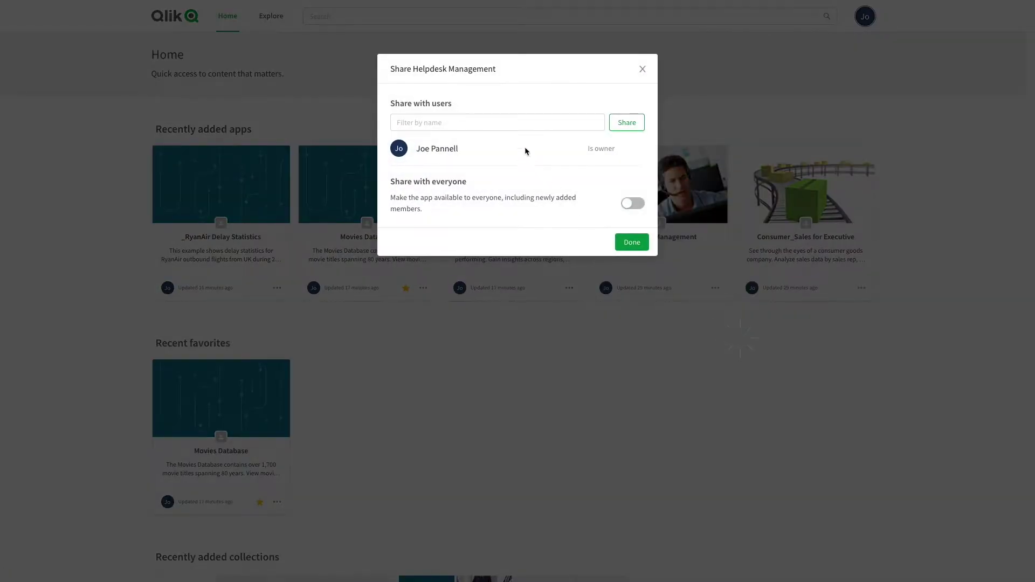
{"action": "left_click", "coordinate": [509, 124]}
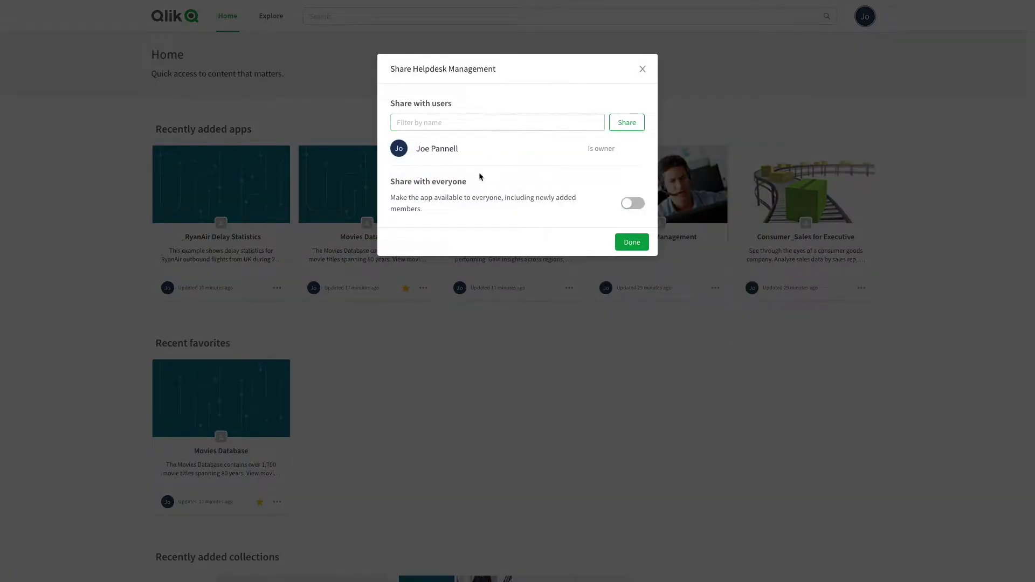
{"action": "left_click", "coordinate": [634, 209]}
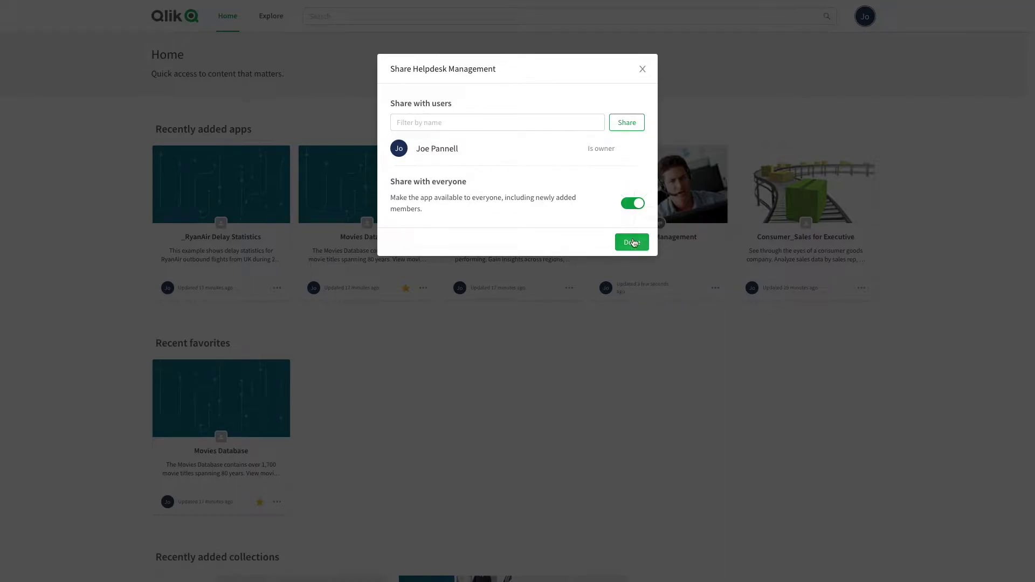
{"action": "left_click", "coordinate": [634, 244]}
- Share Consumer_Sales for Executive with one user found by searching their name
{"action": "left_click", "coordinate": [864, 291]}
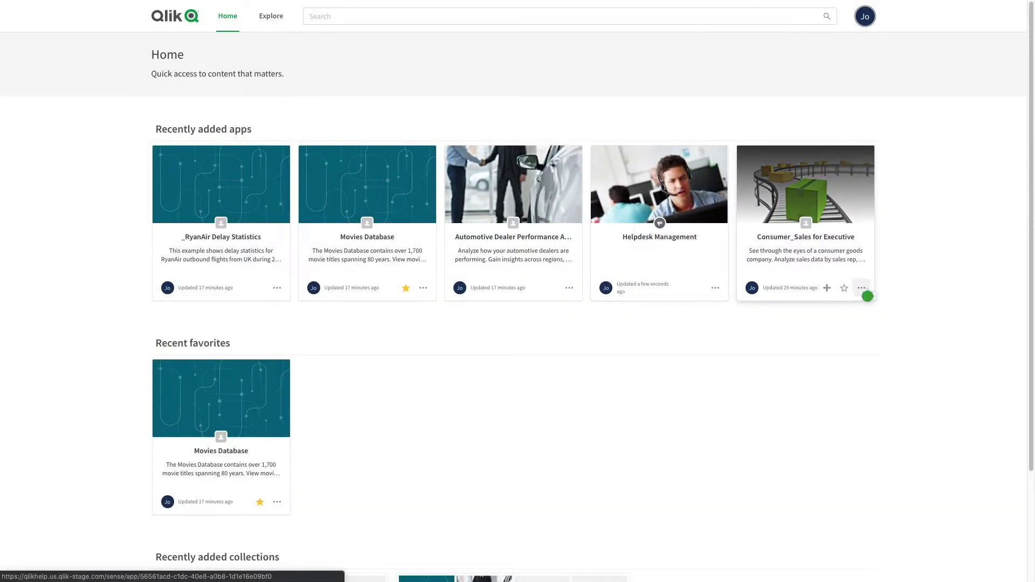
{"action": "left_click", "coordinate": [879, 331]}
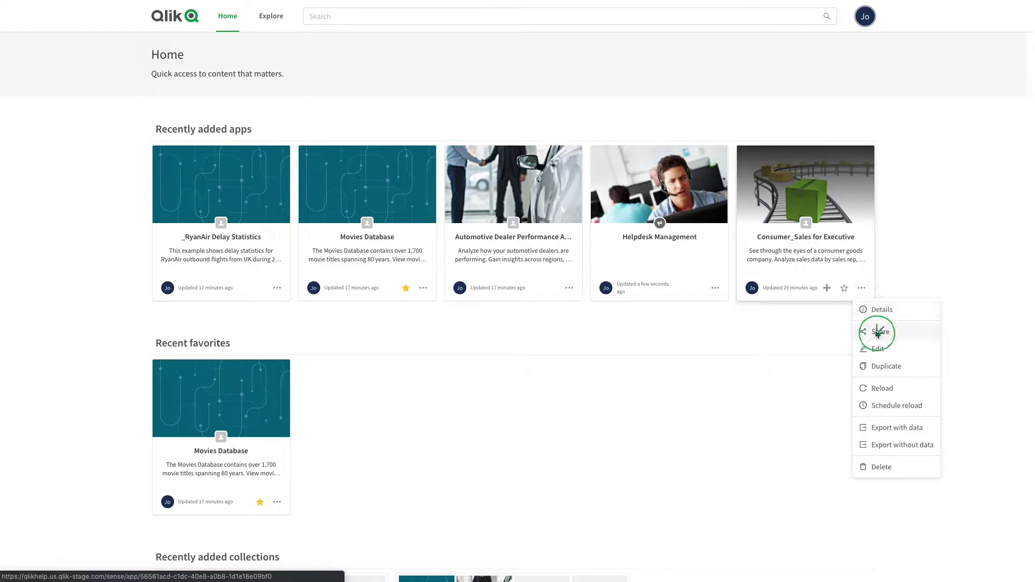
{"action": "left_click", "coordinate": [541, 122]}
{"action": "type", "text": "Tom"}
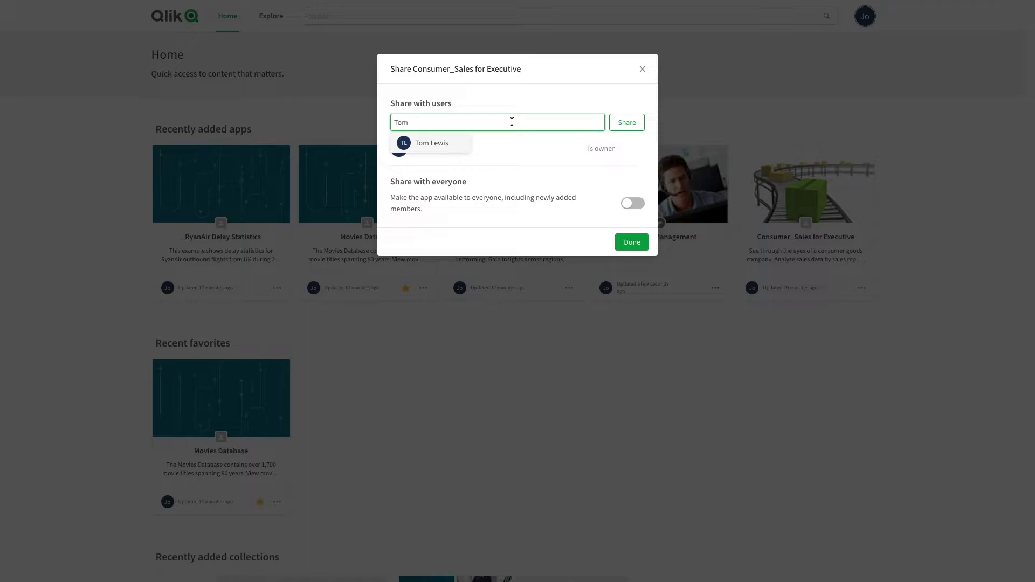
{"action": "left_click", "coordinate": [445, 143]}
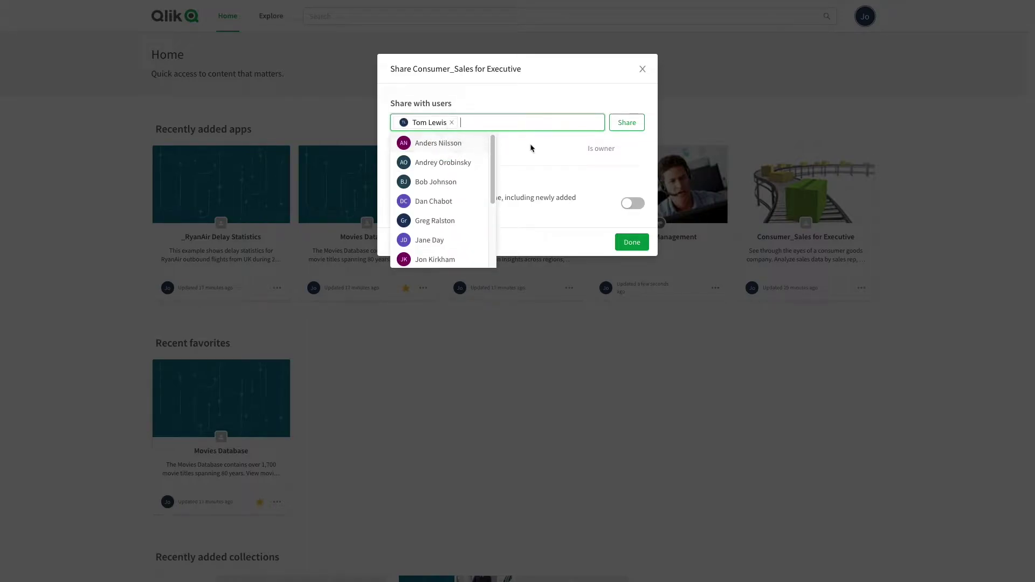
{"action": "left_click", "coordinate": [620, 122]}
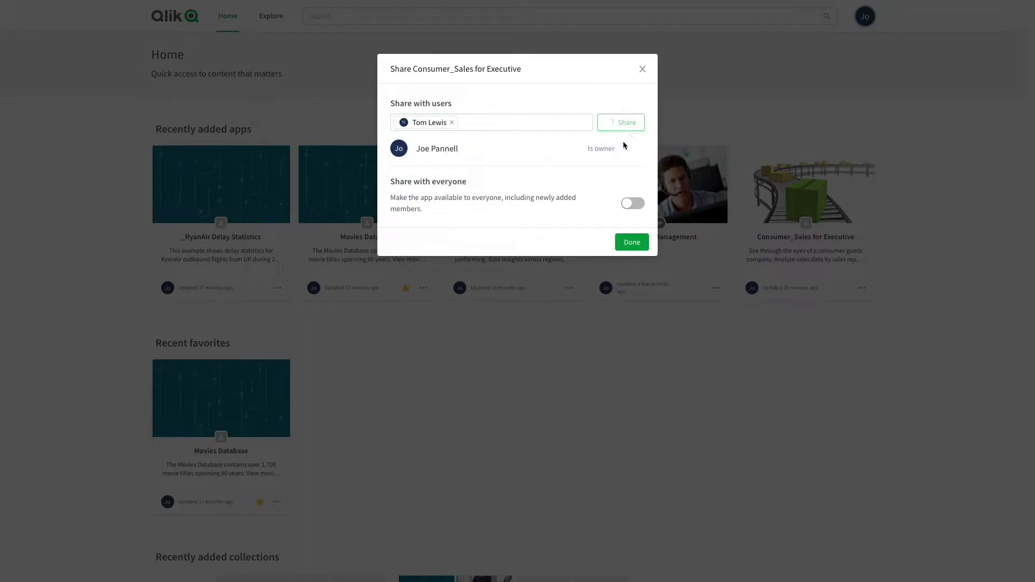
{"action": "left_click", "coordinate": [630, 268]}
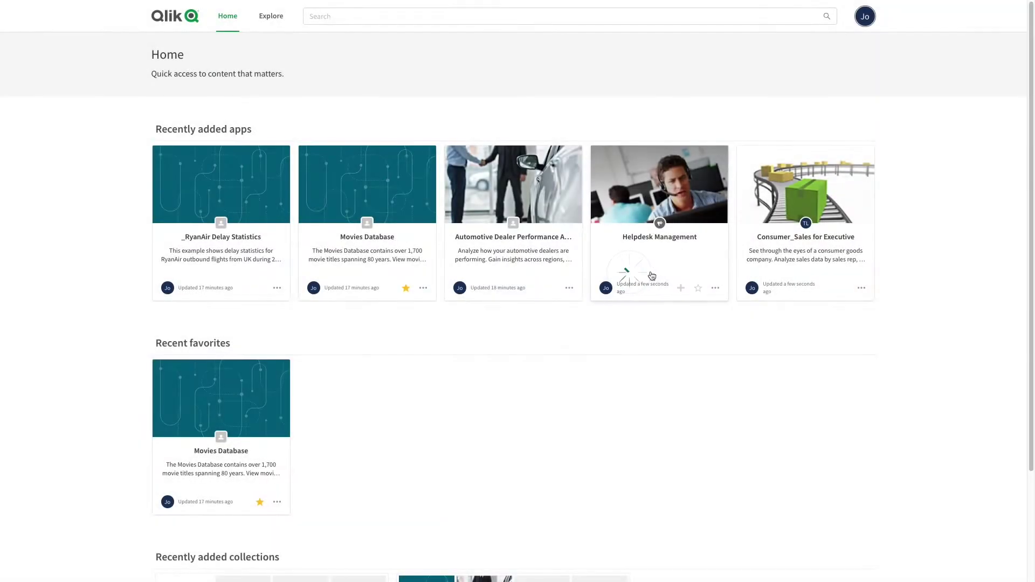
- Add the tags 'automotive' and 'performance' to Automotive Dealer Performance Analysis and save
{"action": "left_click", "coordinate": [571, 291]}
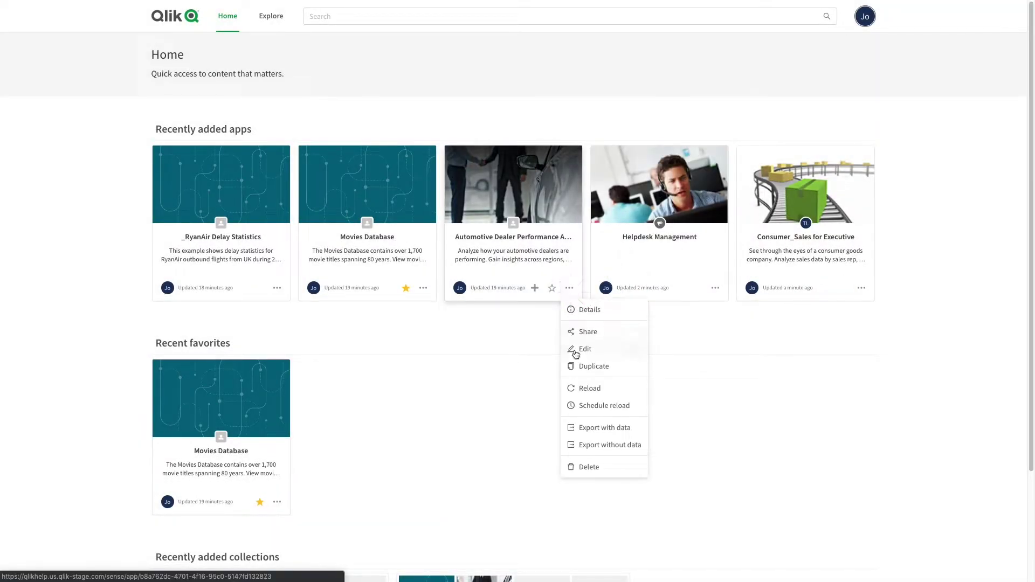
{"action": "left_click", "coordinate": [576, 352]}
{"action": "left_click", "coordinate": [484, 270]}
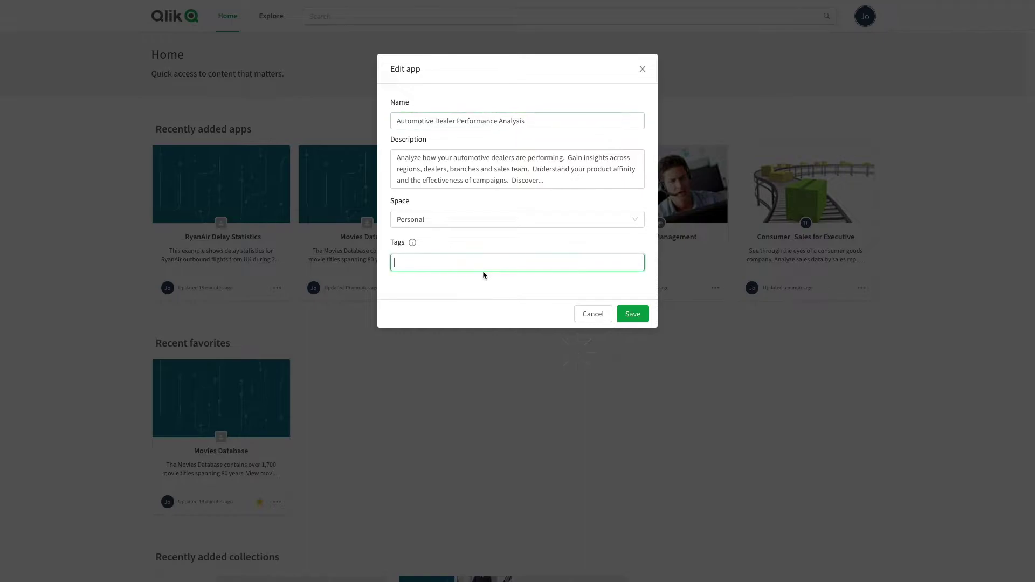
{"action": "type", "text": "Automotive"}
{"action": "key", "text": "Return"}
{"action": "type", "text": "perform"}
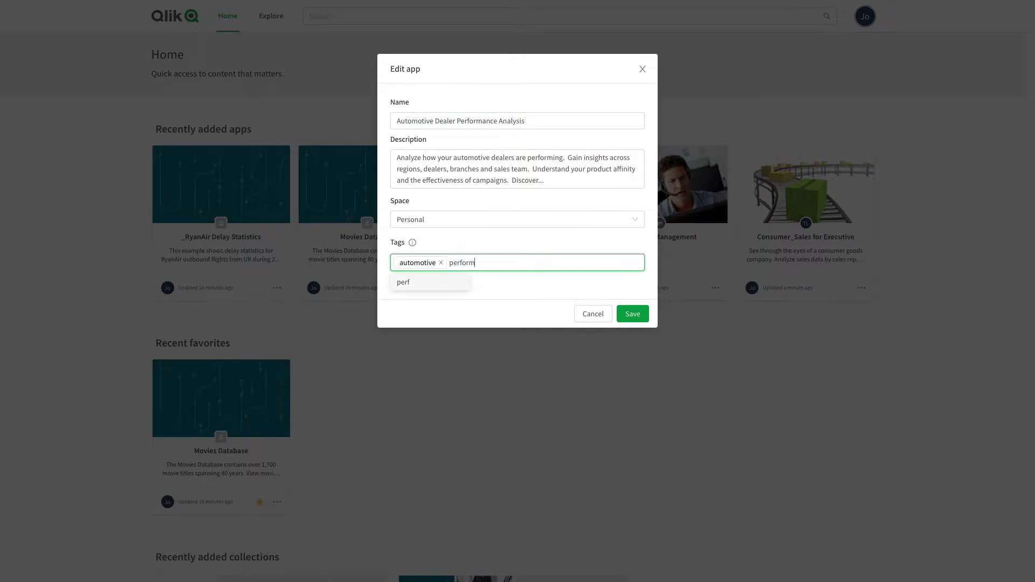
{"action": "type", "text": "ance"}
{"action": "key", "text": "Return"}
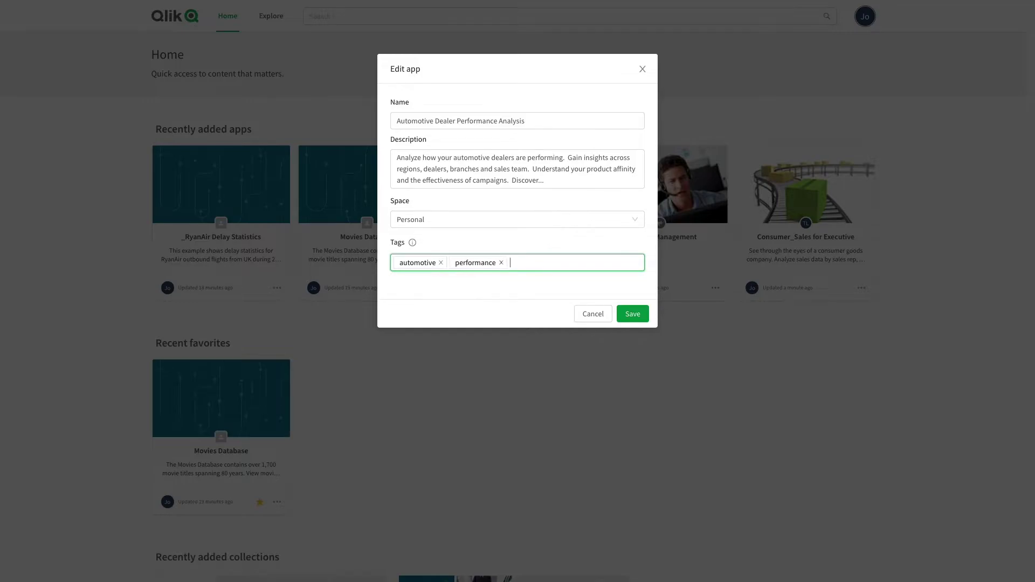
{"action": "left_click", "coordinate": [633, 313]}
- Duplicate Helpdesk Management, producing 'Copy - Helpdesk Management'
{"action": "left_click", "coordinate": [717, 291]}
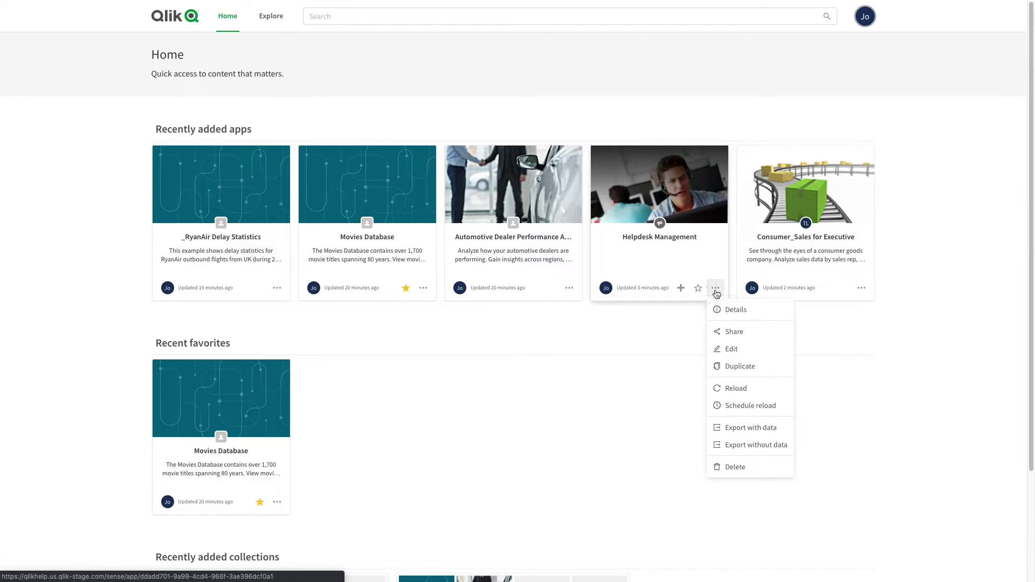
{"action": "left_click", "coordinate": [725, 371]}
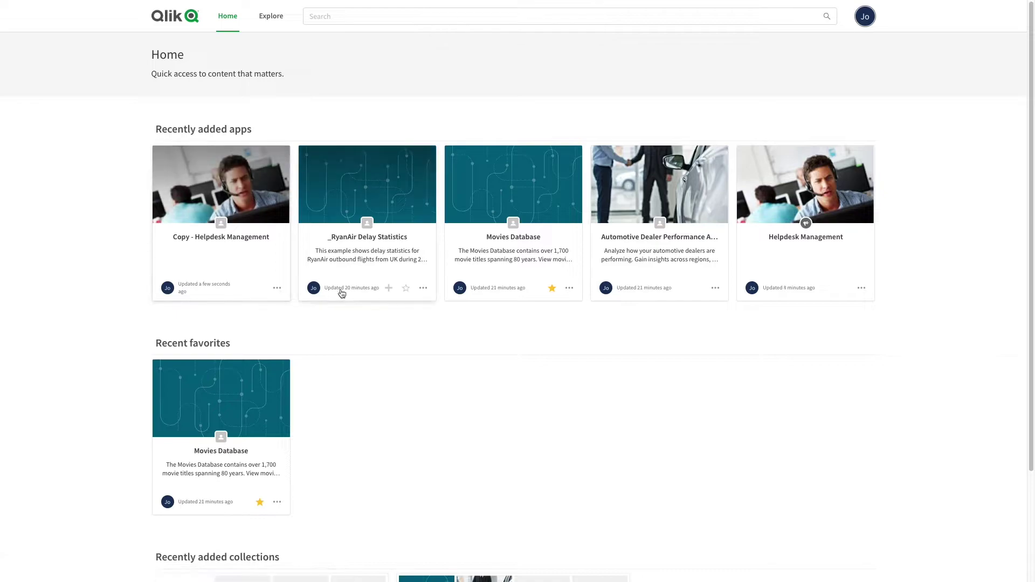
{"action": "left_click", "coordinate": [715, 288]}
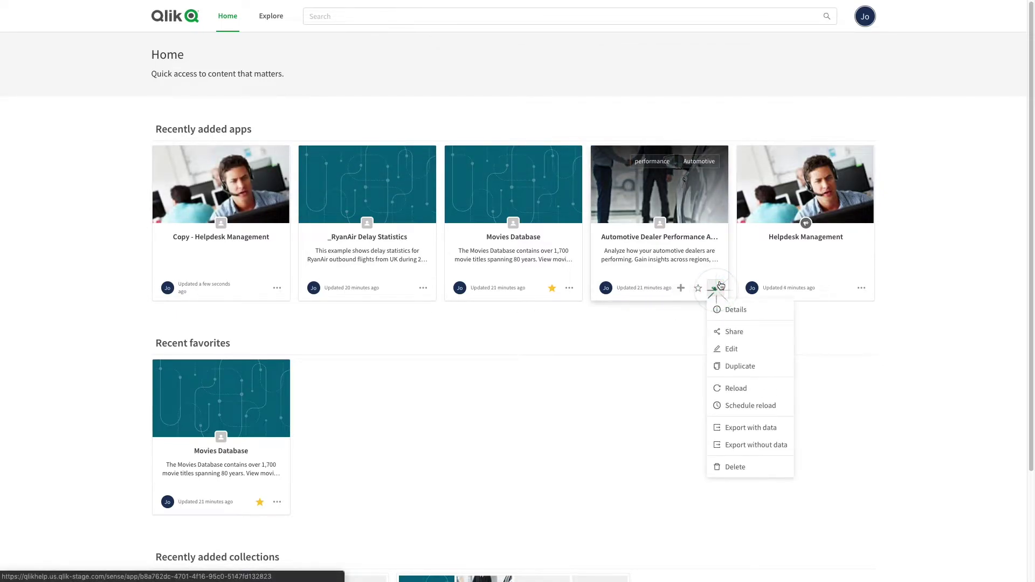
- Schedule Automotive Dealer reloads weekly on Monday at 1:00 pm, then export the app with data
{"action": "left_click", "coordinate": [749, 411]}
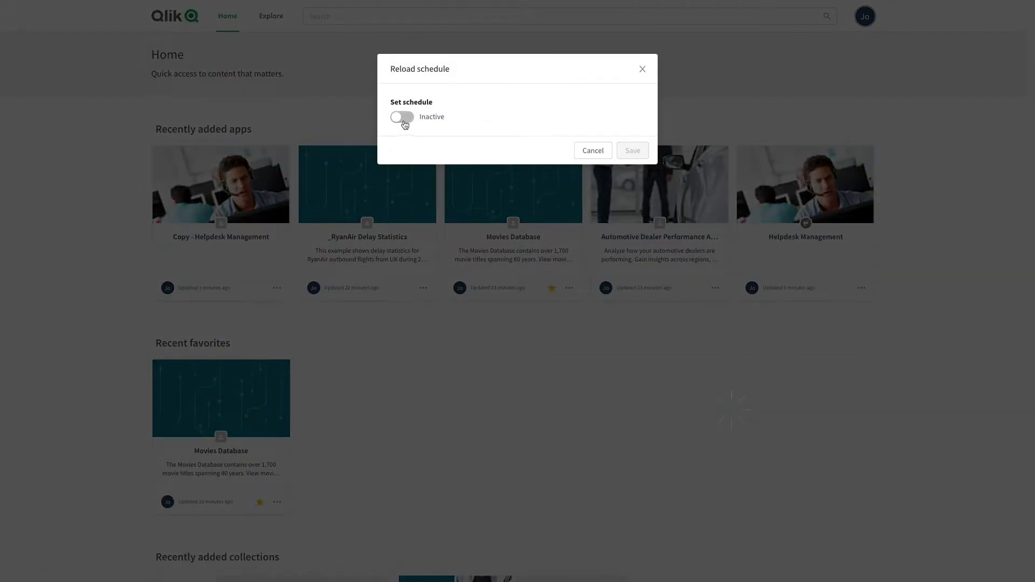
{"action": "left_click", "coordinate": [405, 123]}
{"action": "left_click", "coordinate": [463, 156]}
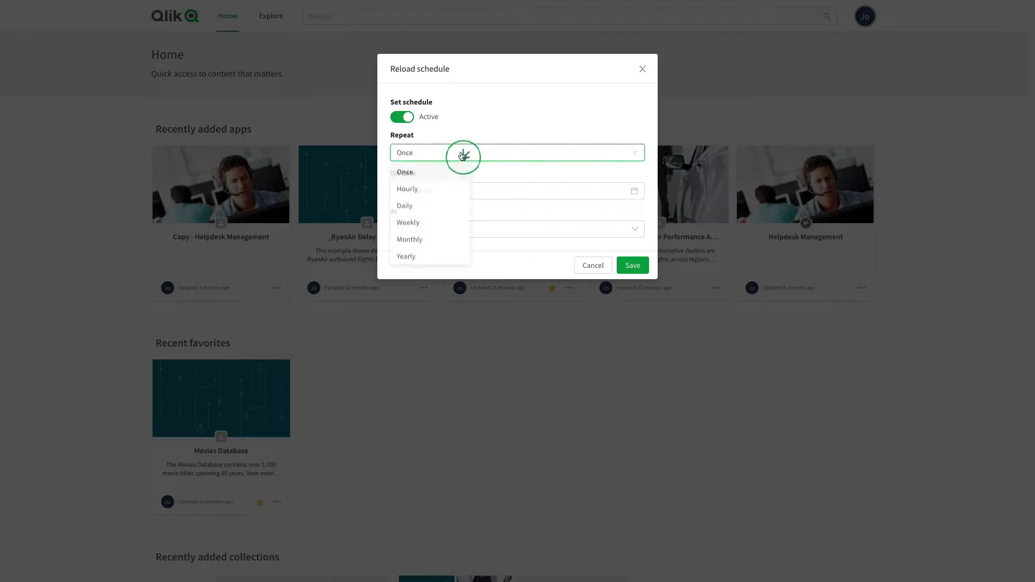
{"action": "left_click", "coordinate": [430, 226]}
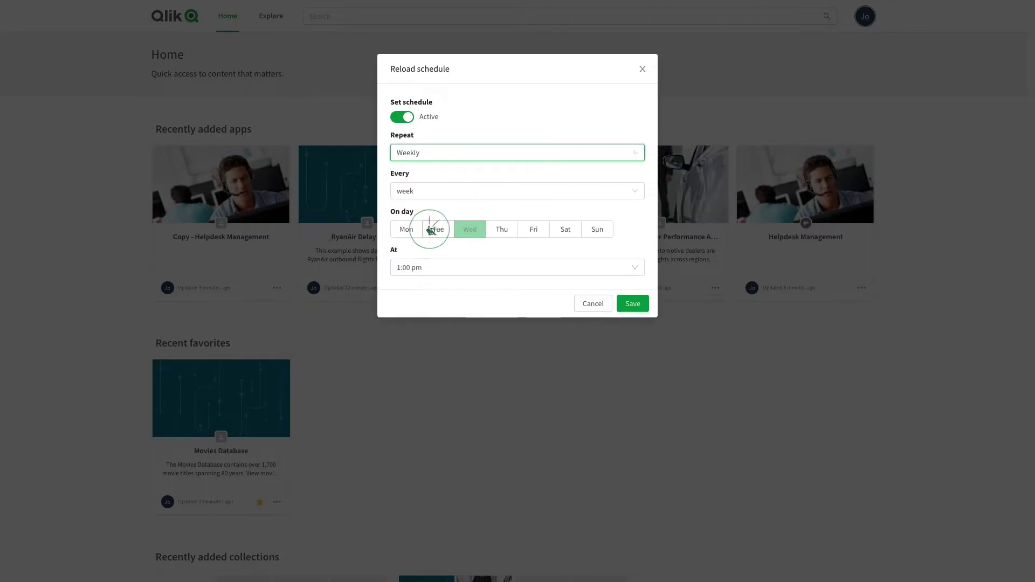
{"action": "left_click", "coordinate": [416, 235]}
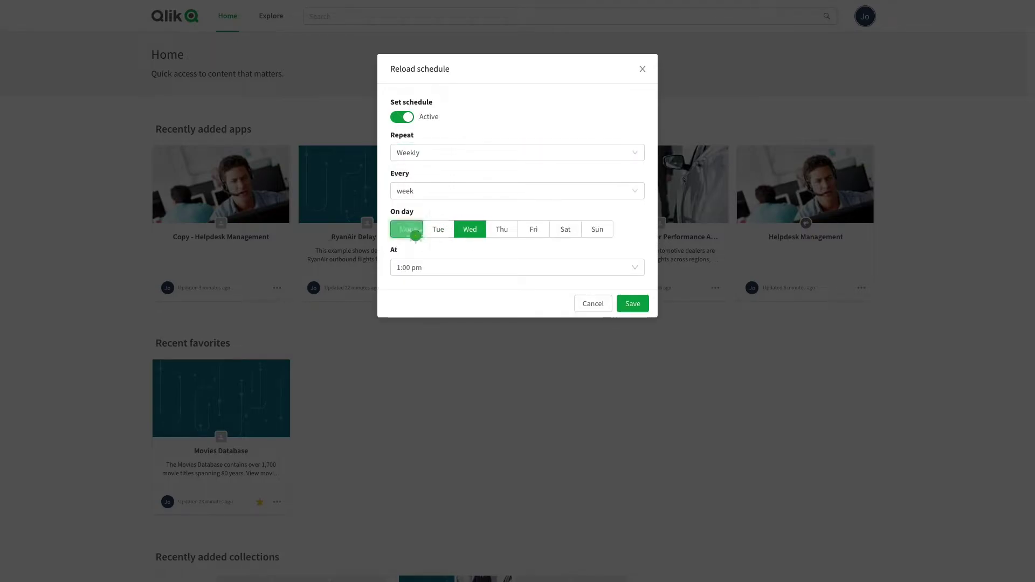
{"action": "left_click", "coordinate": [469, 232]}
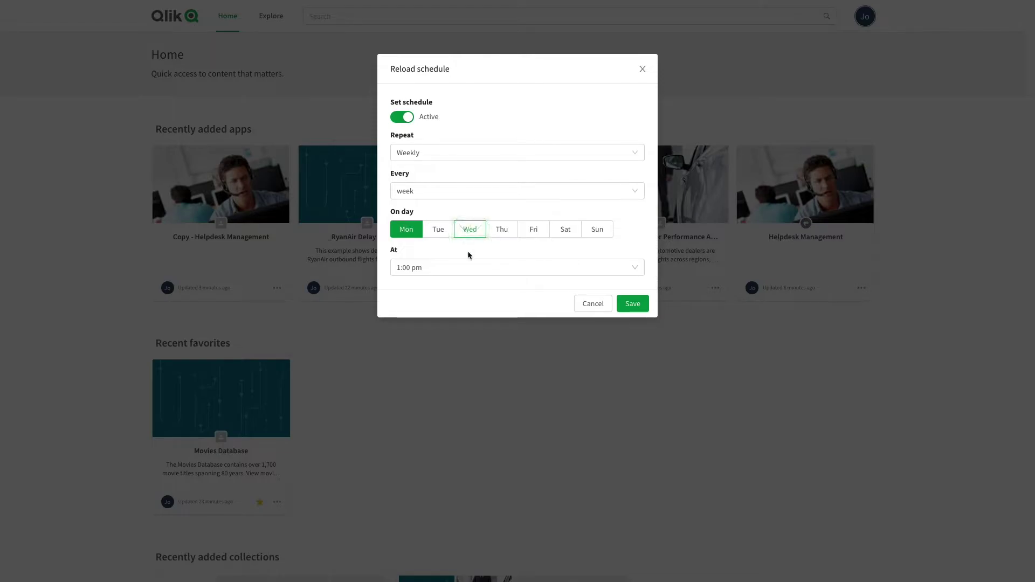
{"action": "left_click", "coordinate": [633, 304]}
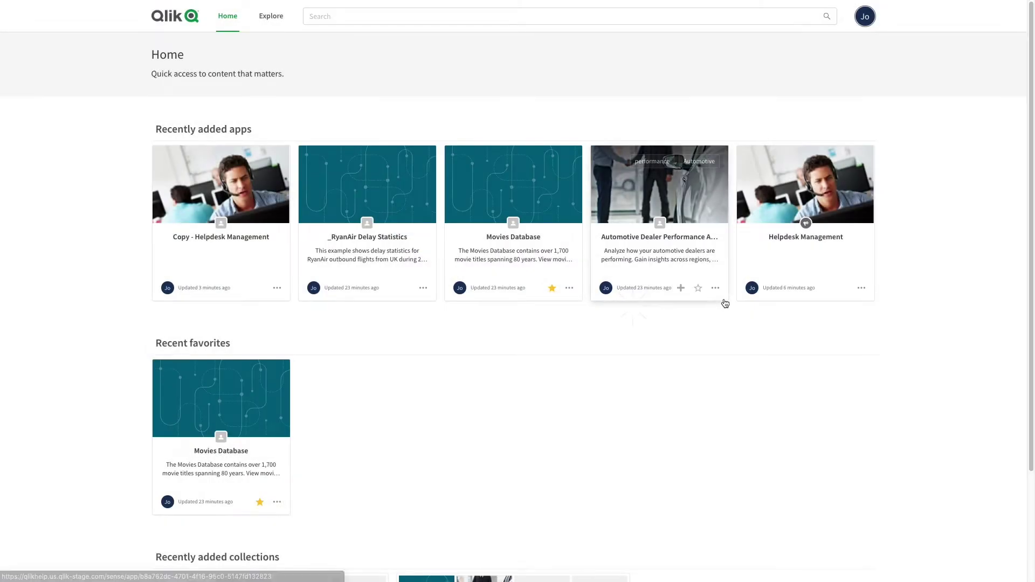
{"action": "left_click", "coordinate": [717, 294]}
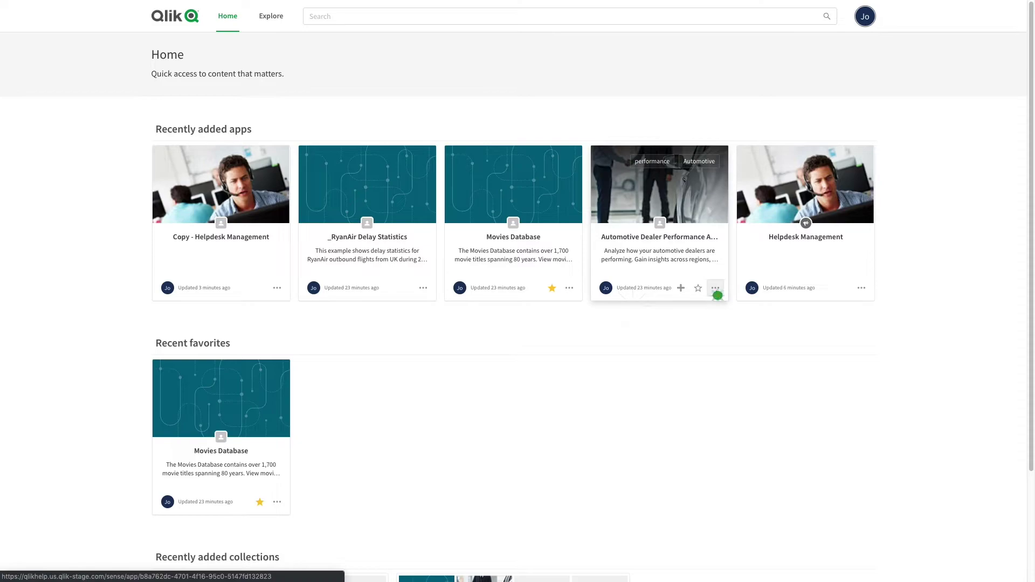
{"action": "left_click", "coordinate": [737, 427]}
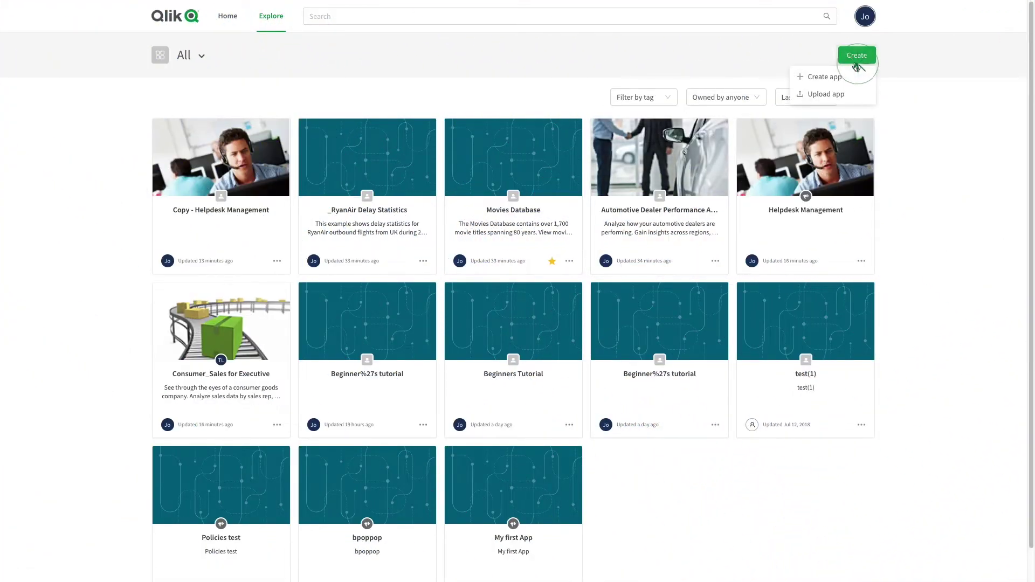
- Create the app 'Beginners Tutorial' with the tag 'tutorial' and open its card
{"action": "left_click", "coordinate": [844, 78]}
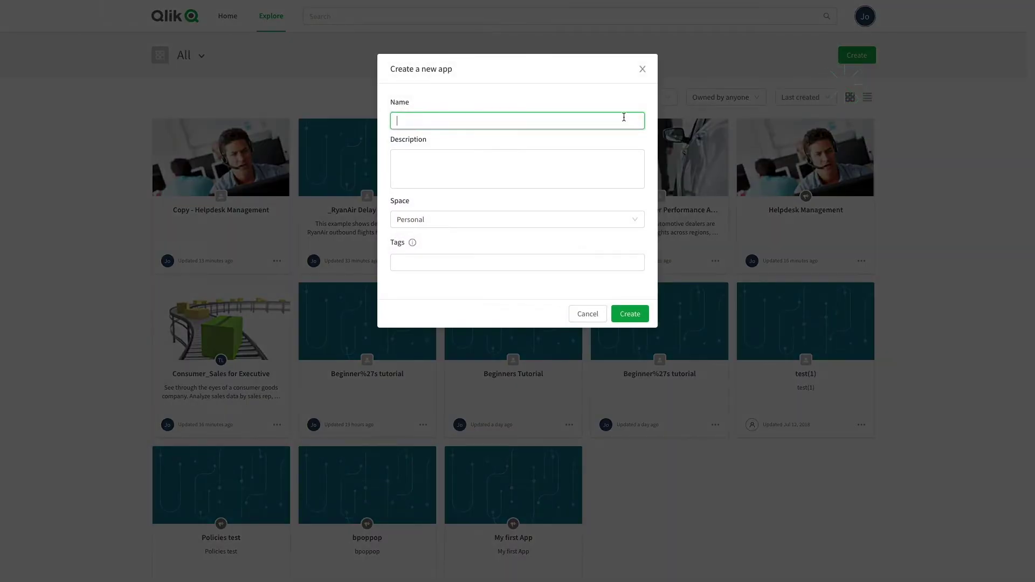
{"action": "type", "text": "Beginners Tutorial"}
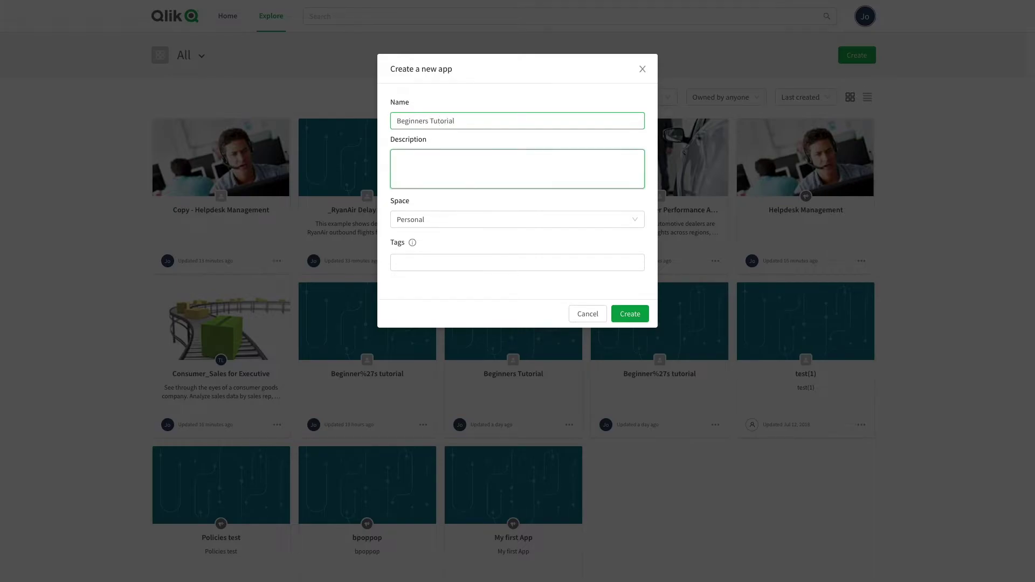
{"action": "key", "text": "Tab"}
{"action": "key", "text": "Tab"}
{"action": "key", "text": "Tab"}
{"action": "type", "text": "T"}
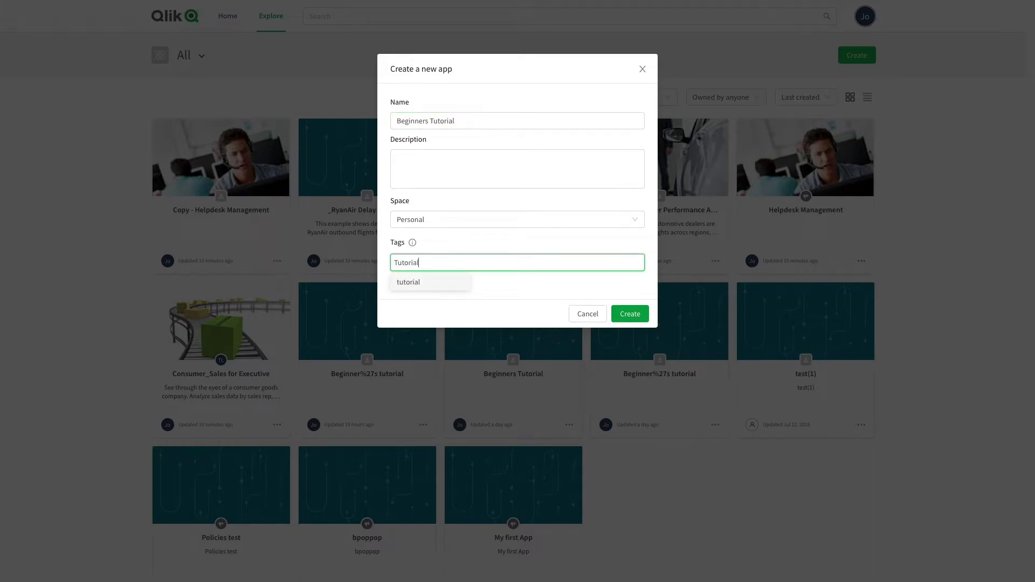
{"action": "key", "text": "Return"}
{"action": "left_click", "coordinate": [568, 296]}
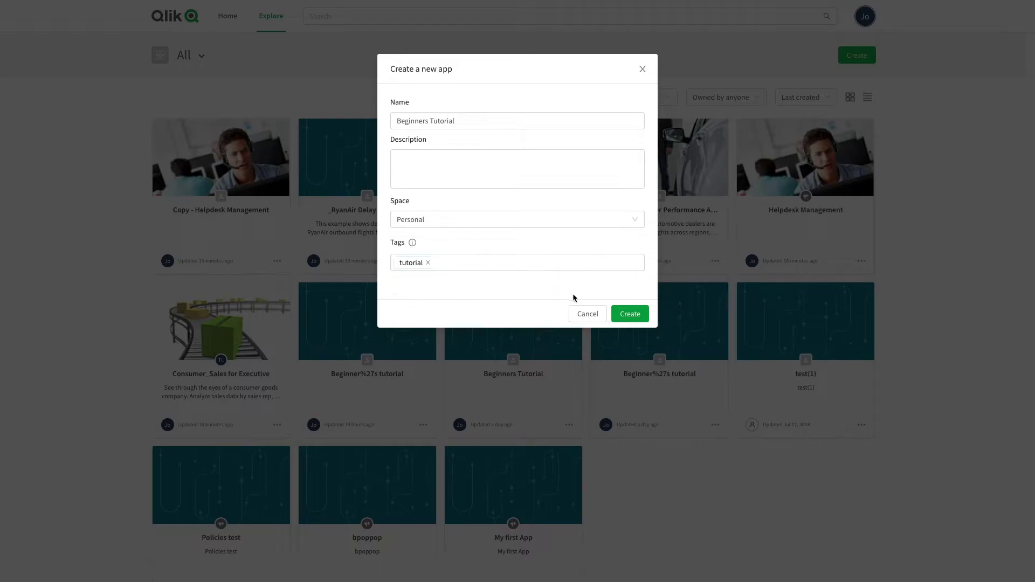
{"action": "left_click", "coordinate": [625, 316]}
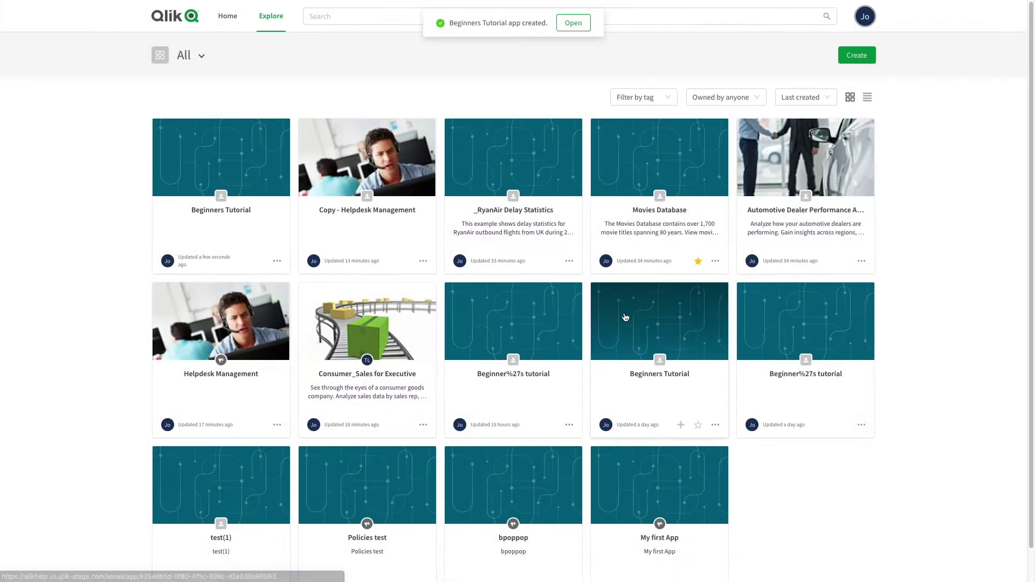
{"action": "left_click", "coordinate": [249, 211]}
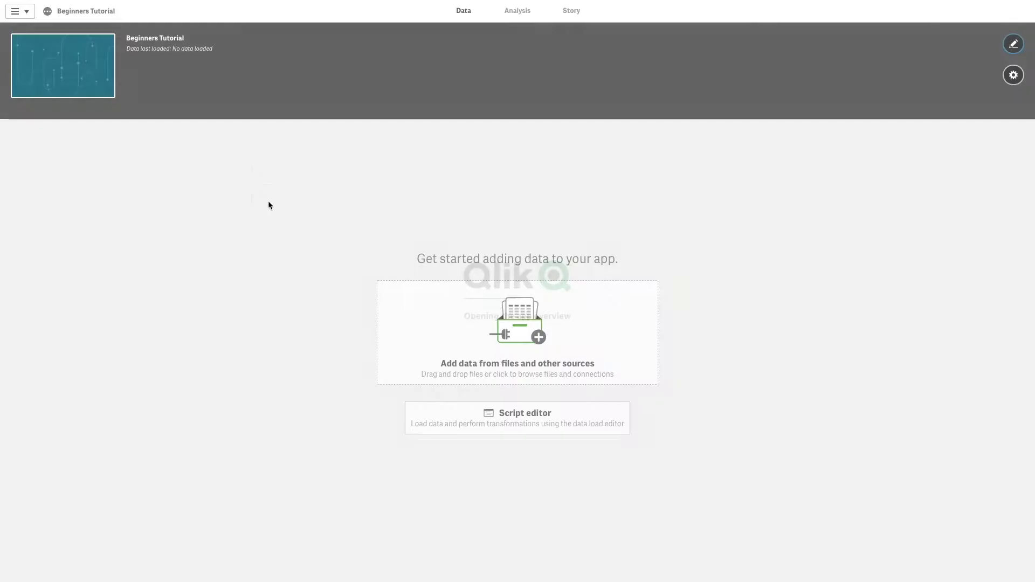
- Upload Sales 2019.xlsx into the Data files folder MyDataFiles
{"action": "left_click", "coordinate": [509, 337]}
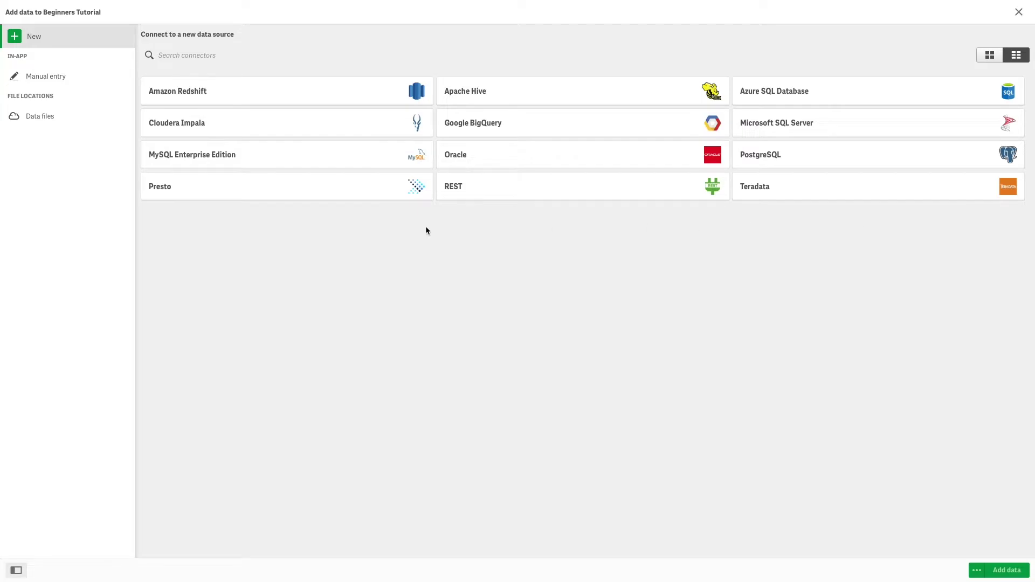
{"action": "left_click", "coordinate": [43, 79]}
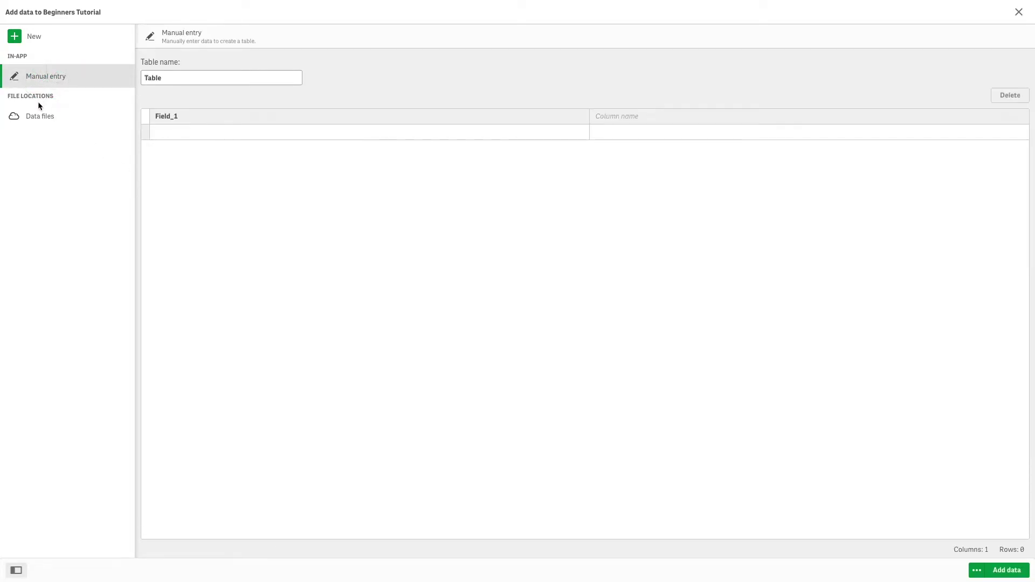
{"action": "left_click", "coordinate": [38, 116]}
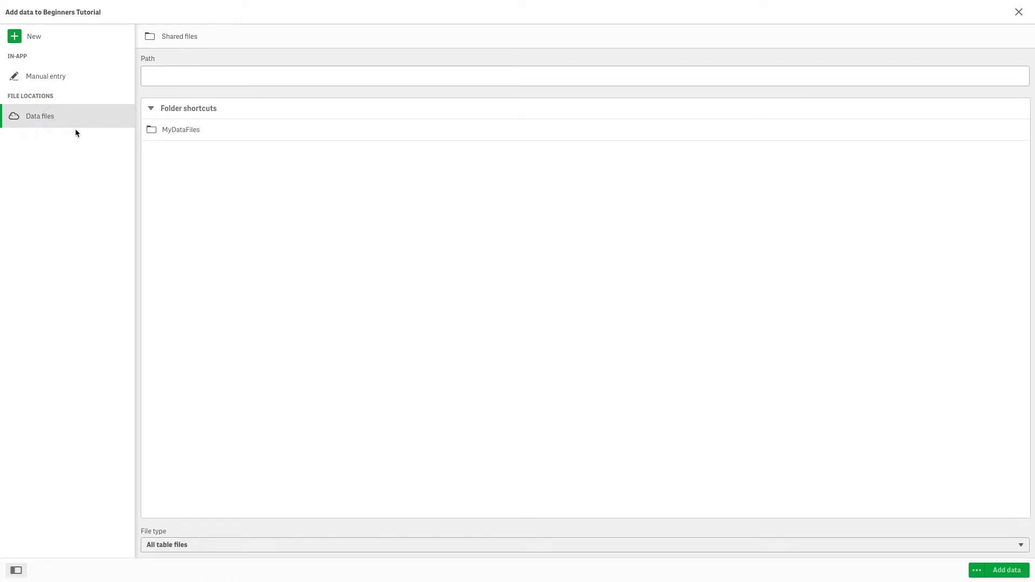
{"action": "left_click", "coordinate": [234, 137]}
{"action": "left_click_drag", "start_coordinate": [344, 220], "coordinate": [571, 246]}
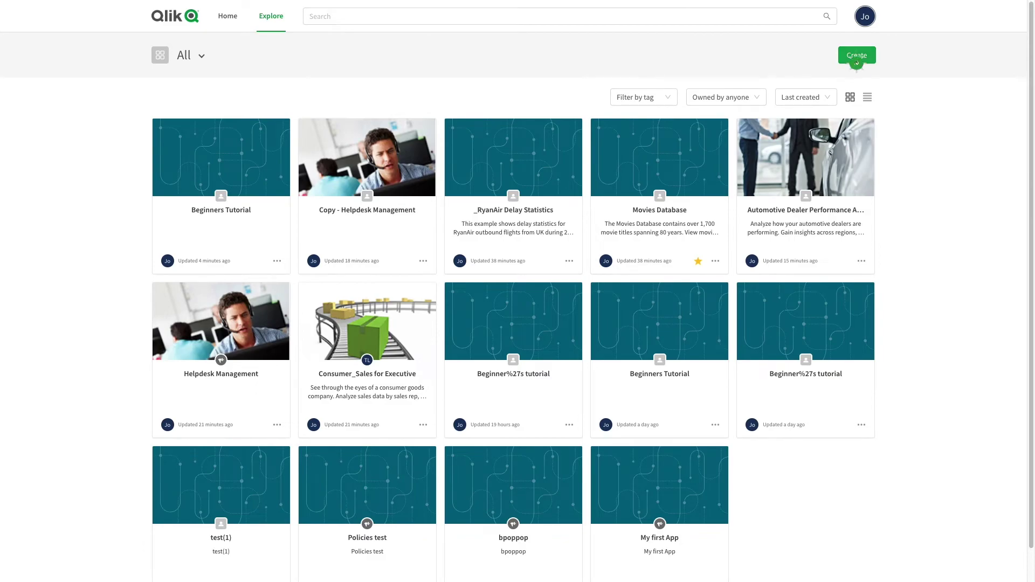
- Upload Sales Discovery.qvf to the Personal space with the tag 'sales'
{"action": "left_click", "coordinate": [857, 62]}
{"action": "left_click", "coordinate": [826, 94]}
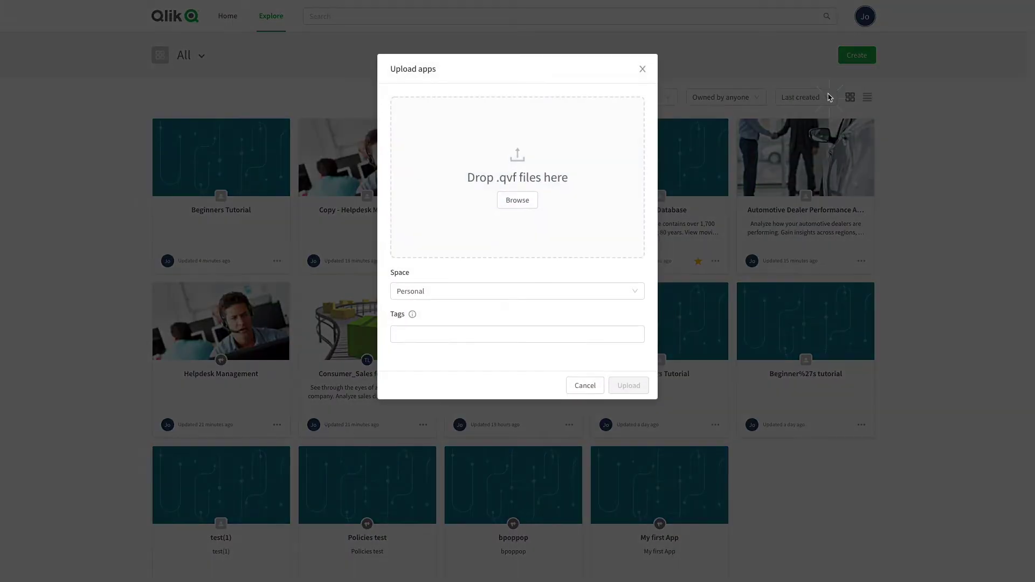
{"action": "left_click_drag", "start_coordinate": [831, 97], "coordinate": [517, 210]}
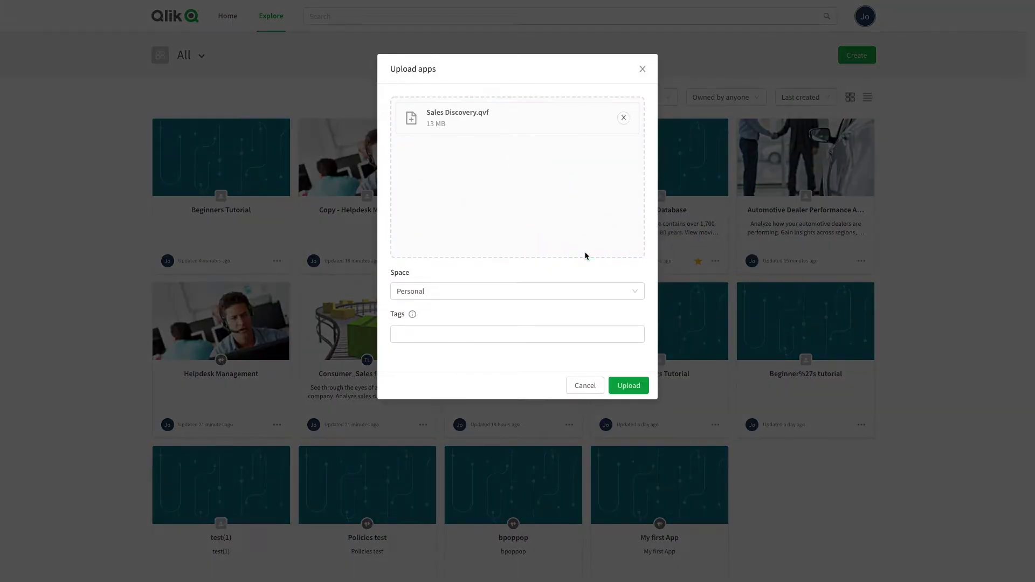
{"action": "left_click", "coordinate": [521, 333]}
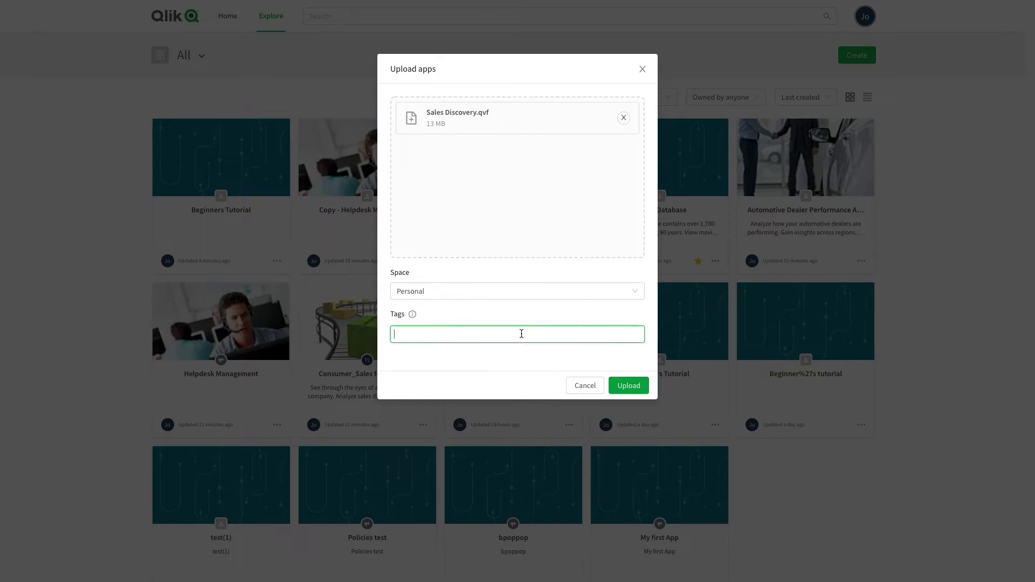
{"action": "type", "text": "les"}
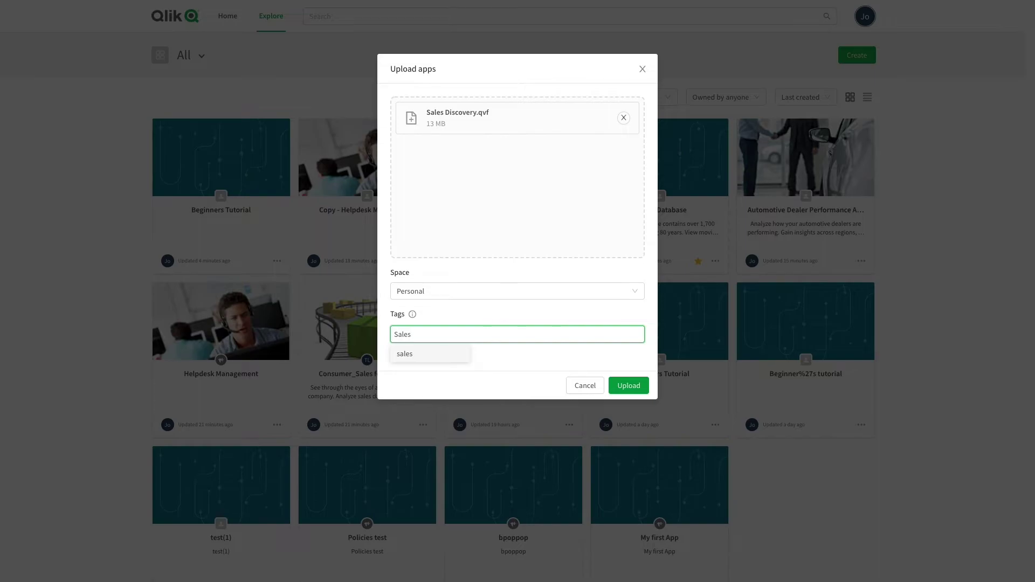
{"action": "left_click", "coordinate": [411, 355]}
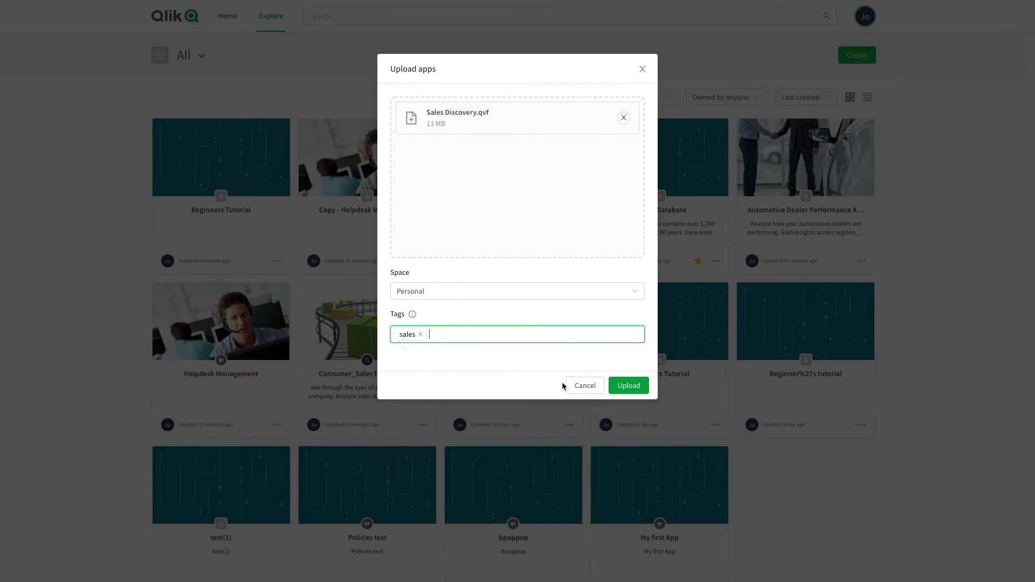
{"action": "left_click", "coordinate": [629, 385]}
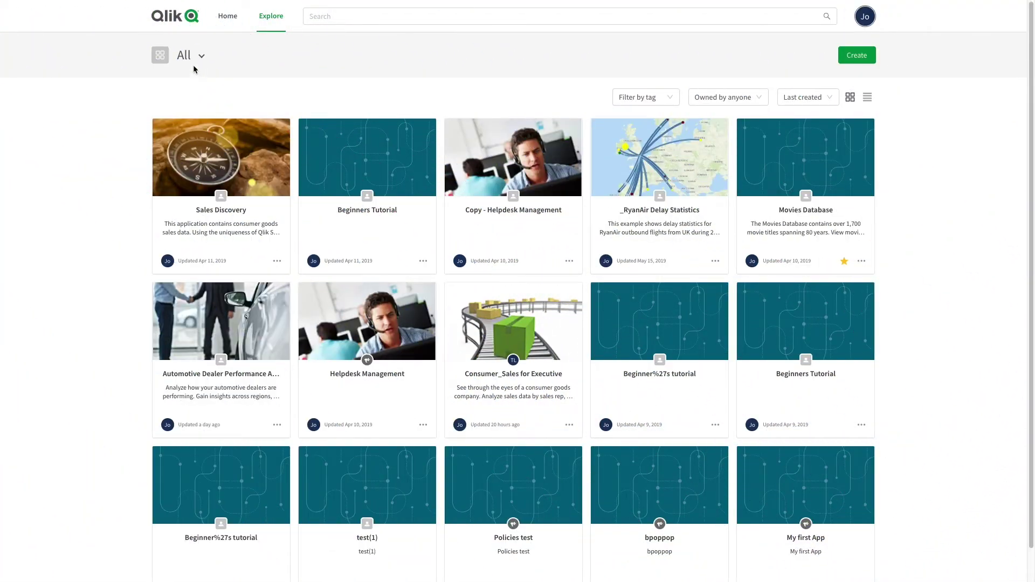
- Create a 'Marketing team' space described as 'A space for the Marketing team'
{"action": "left_click", "coordinate": [194, 62]}
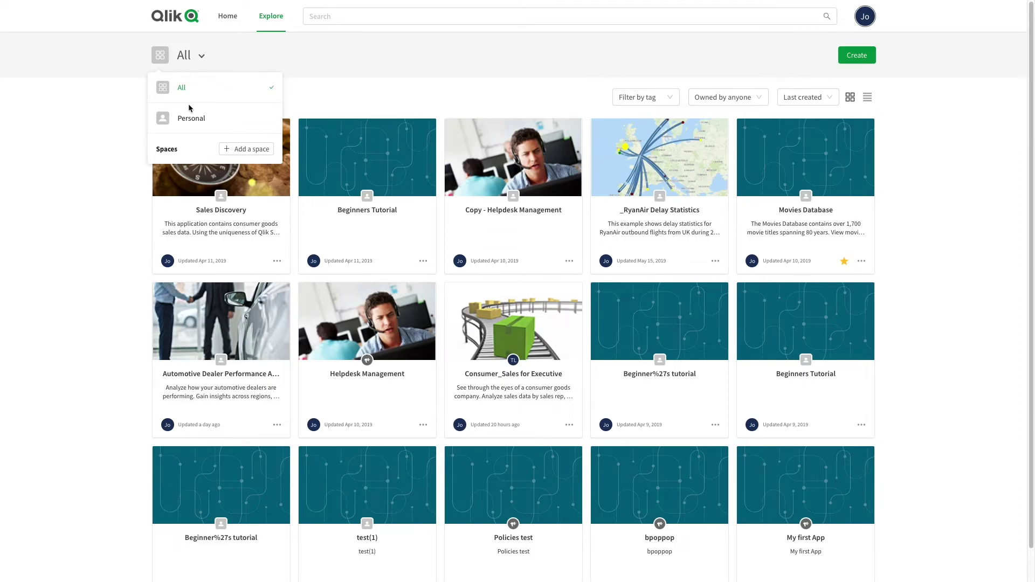
{"action": "left_click", "coordinate": [188, 121]}
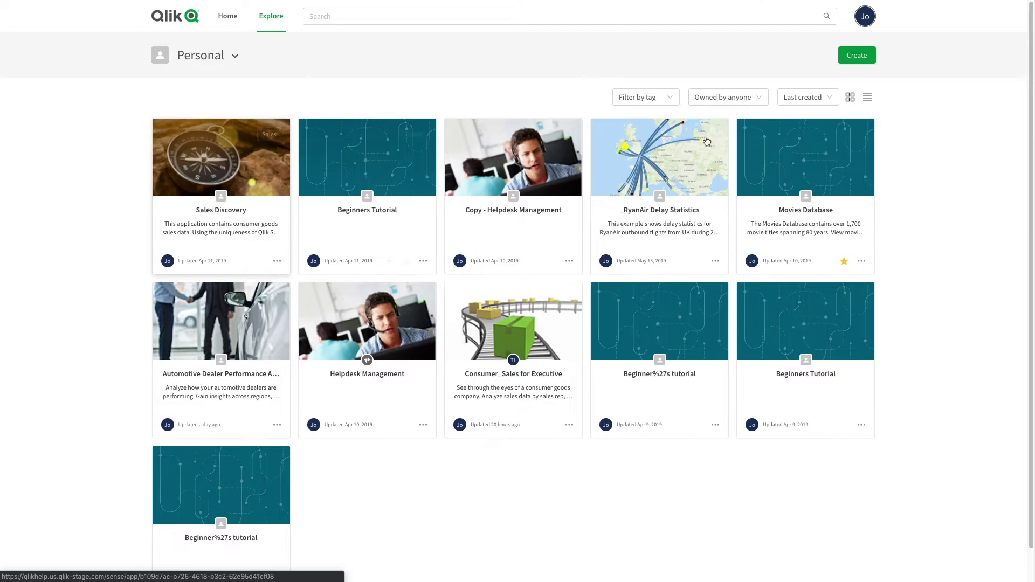
{"action": "left_click", "coordinate": [235, 58]}
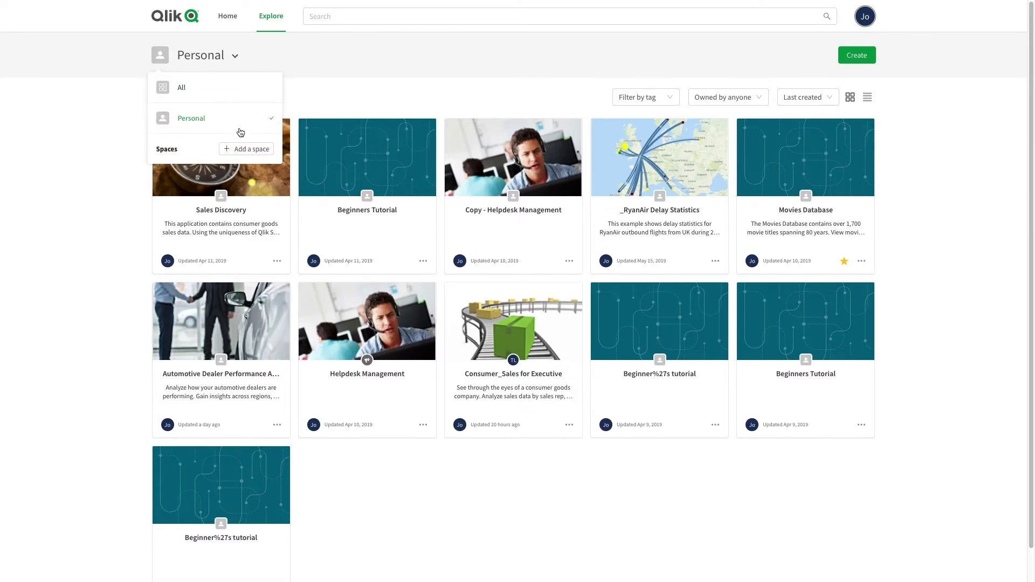
{"action": "left_click", "coordinate": [245, 151]}
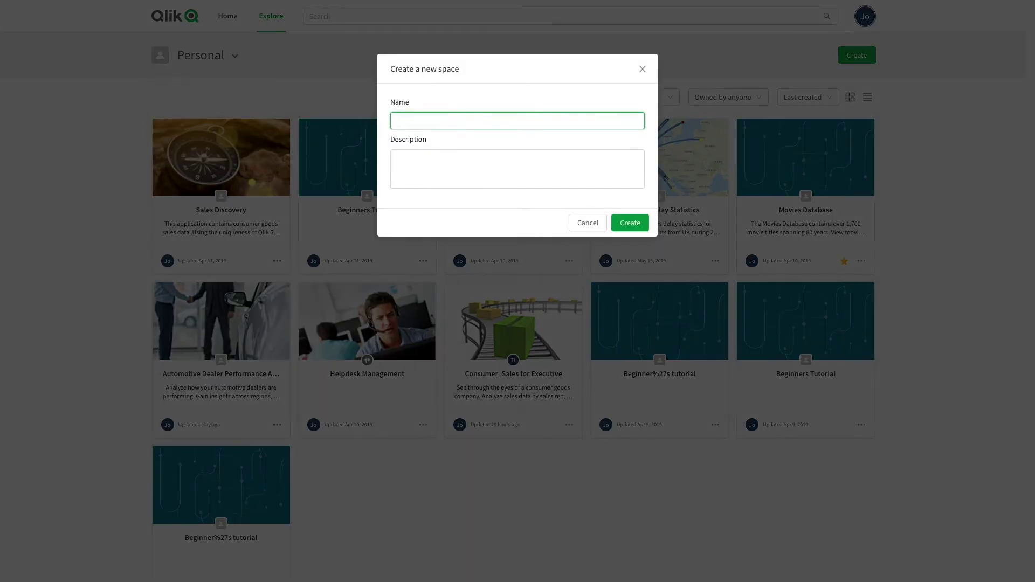
{"action": "type", "text": "Marketing team"}
{"action": "left_click", "coordinate": [518, 162]}
{"action": "type", "text": "A space for the Marketing team"}
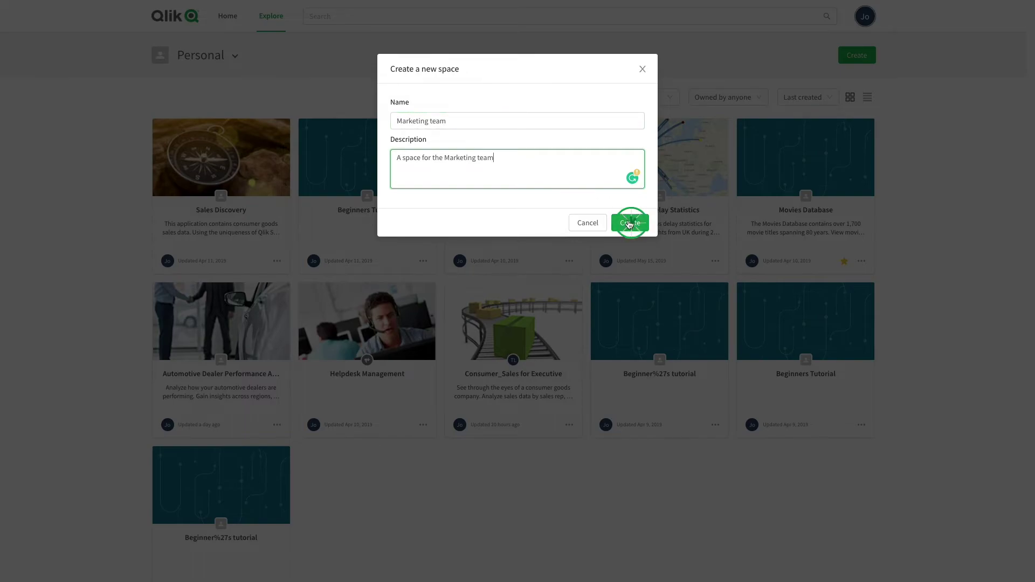
{"action": "left_click", "coordinate": [629, 222]}
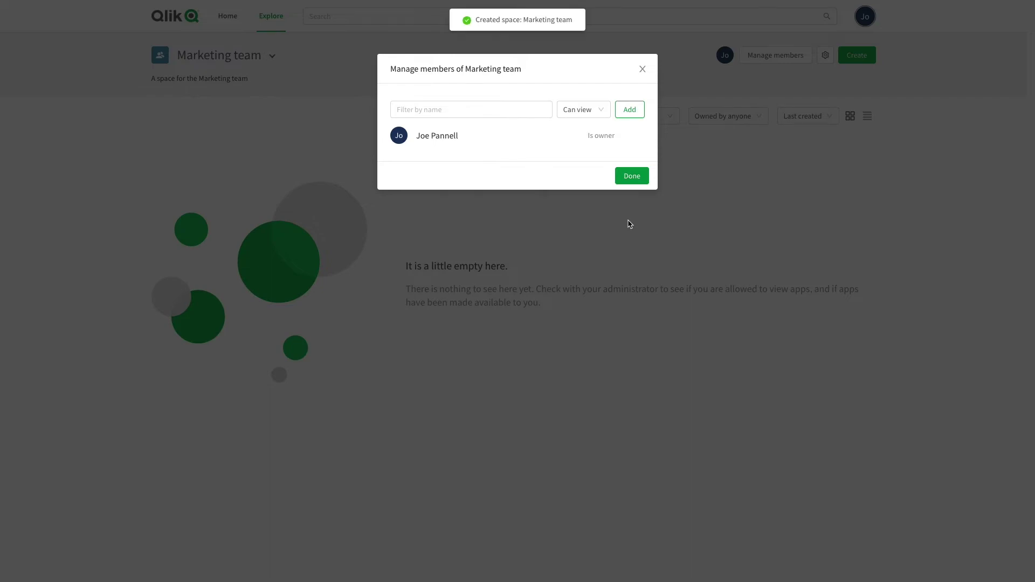
- Find the colleague by name and add them to Marketing team with the Is admin role
{"action": "left_click", "coordinate": [439, 112]}
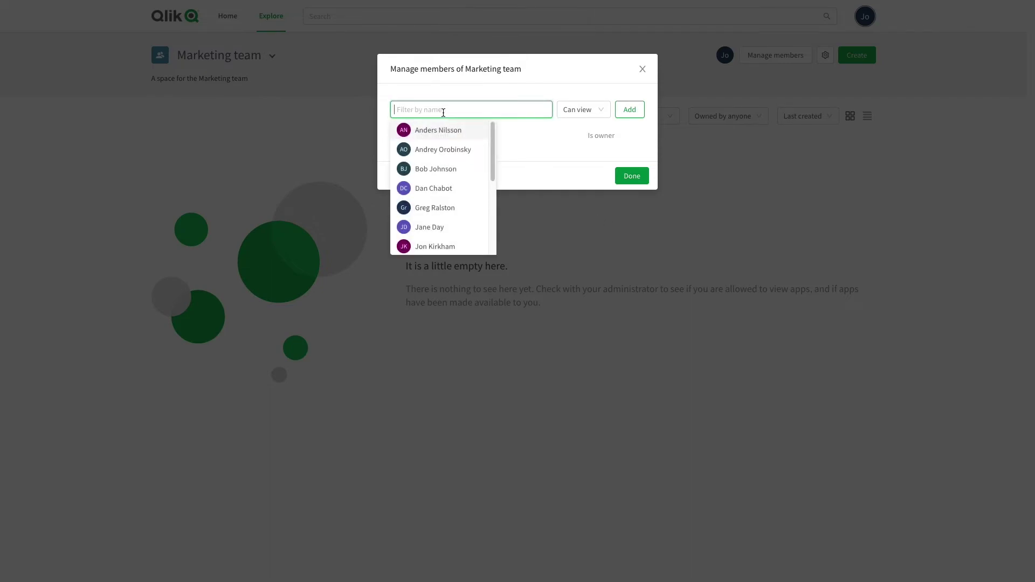
{"action": "type", "text": "Tom"}
{"action": "left_click", "coordinate": [428, 132]}
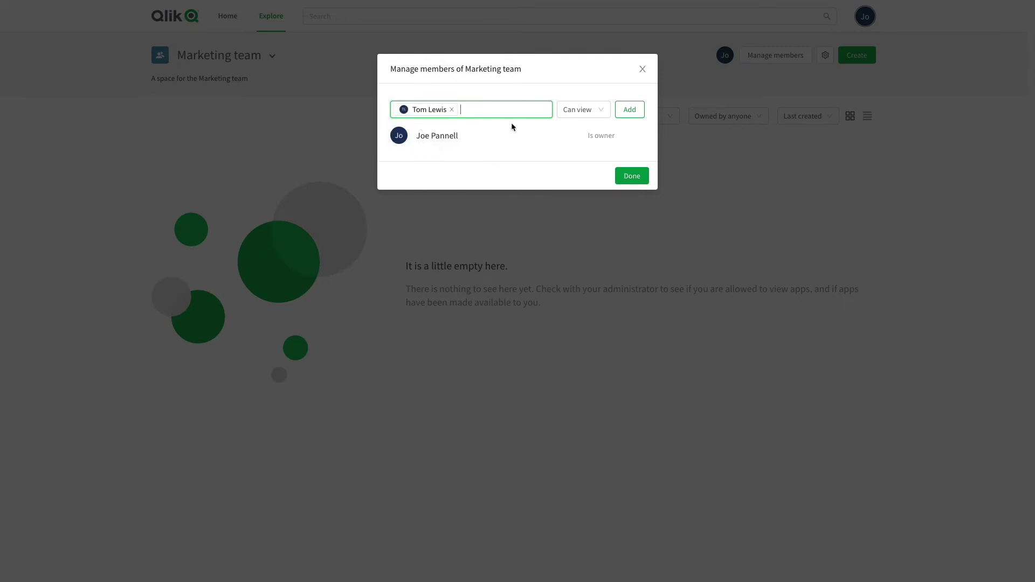
{"action": "left_click", "coordinate": [622, 111]}
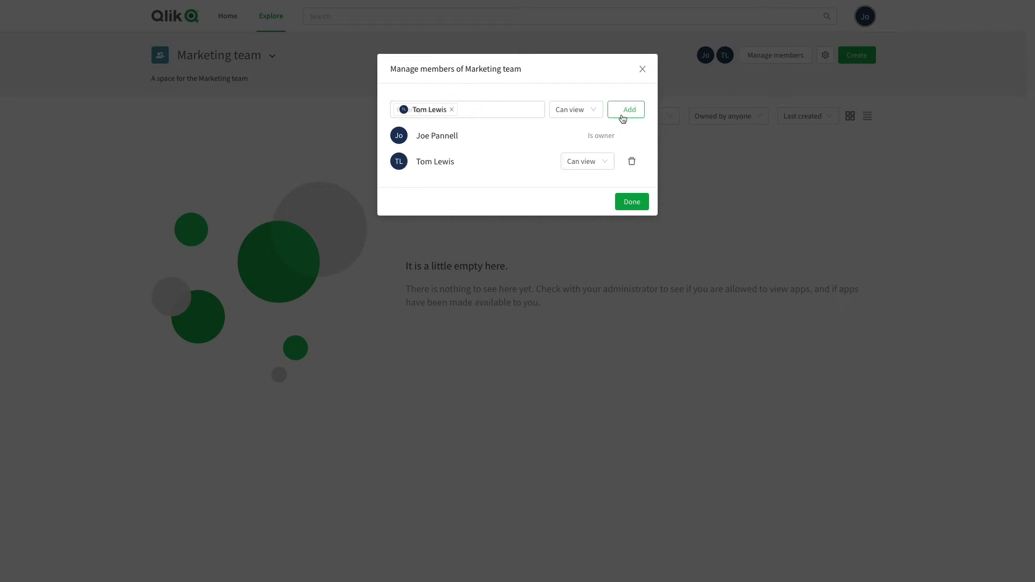
{"action": "left_click", "coordinate": [600, 163]}
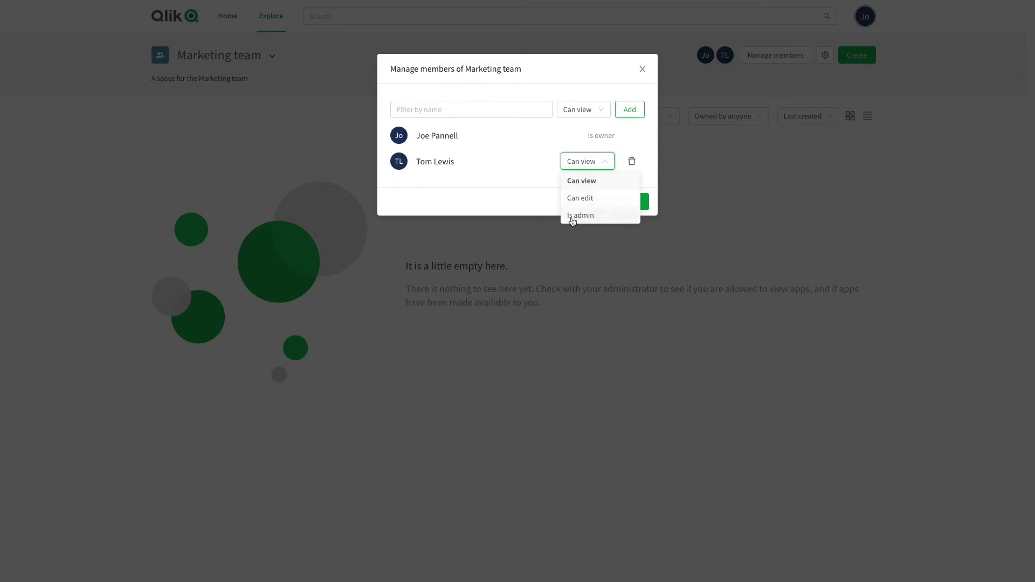
{"action": "left_click", "coordinate": [587, 216]}
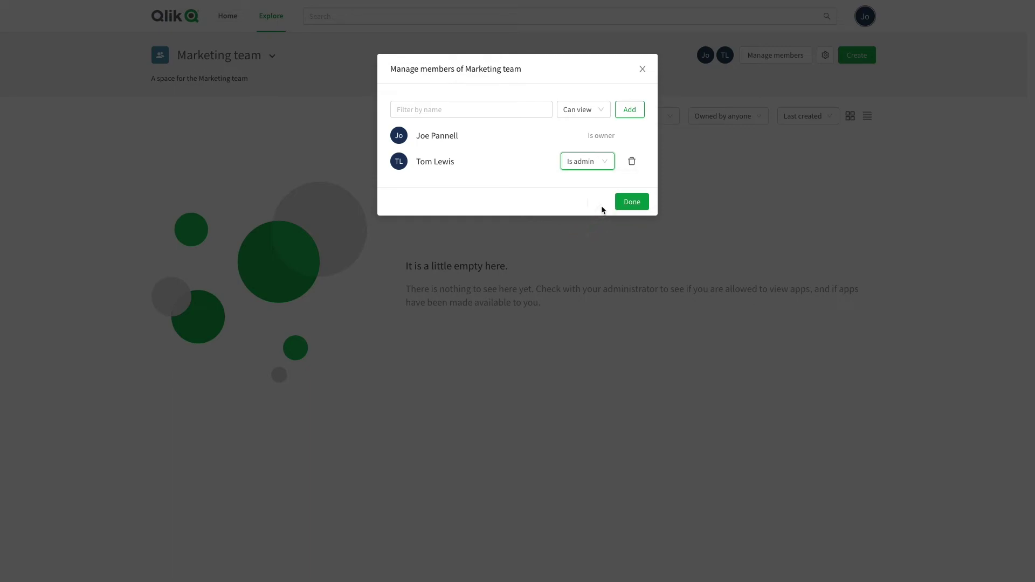
{"action": "left_click", "coordinate": [630, 205]}
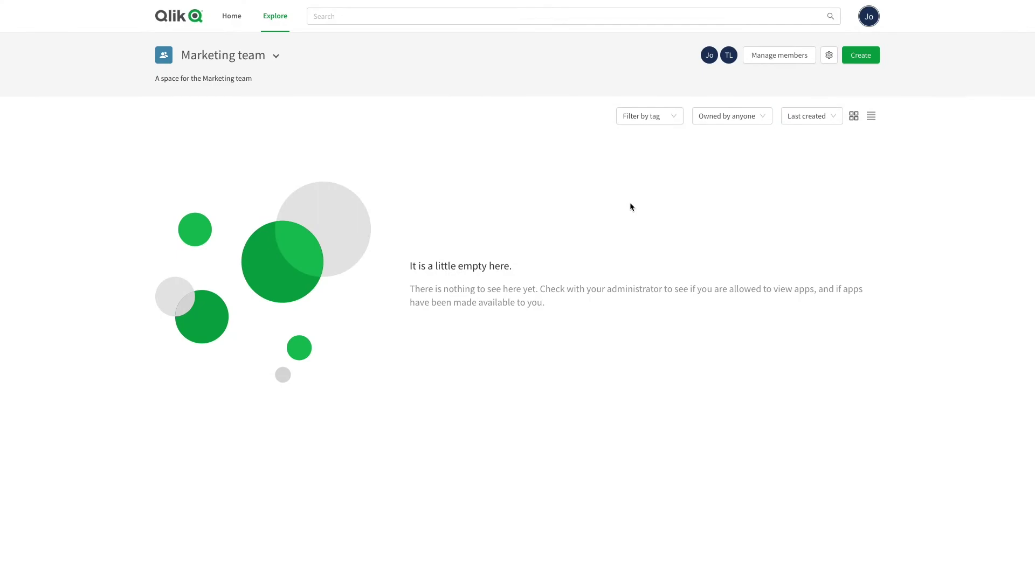
- Upload ABC Sales - EMEA.qvf with Marketing team as the destination space
{"action": "left_click", "coordinate": [861, 55]}
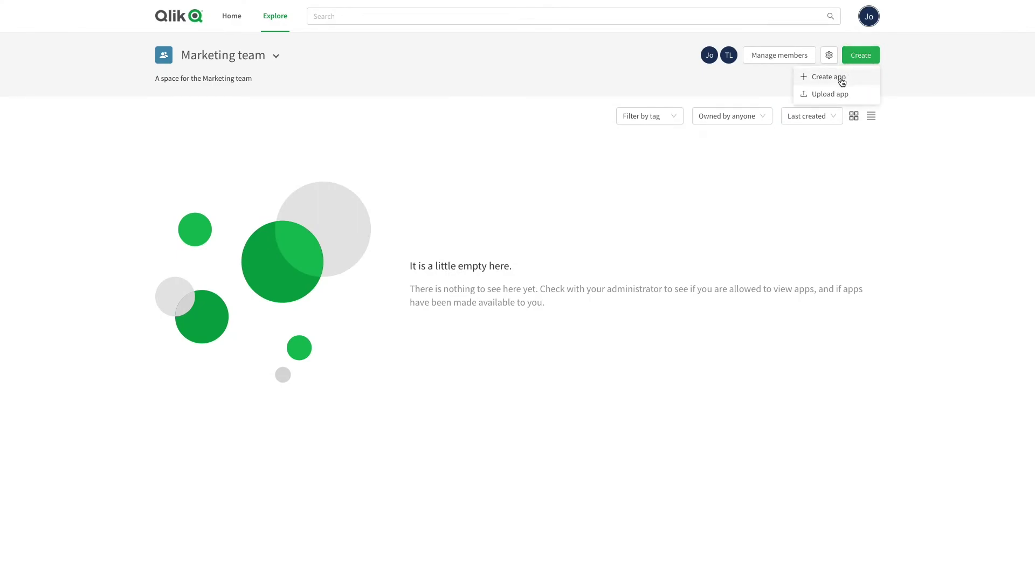
{"action": "left_click", "coordinate": [820, 99]}
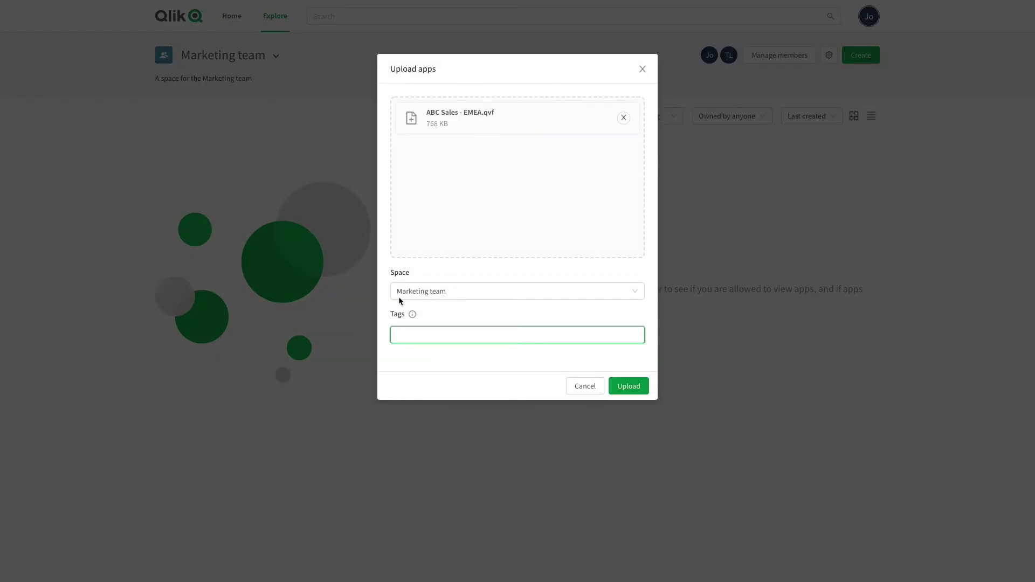
{"action": "left_click", "coordinate": [467, 295]}
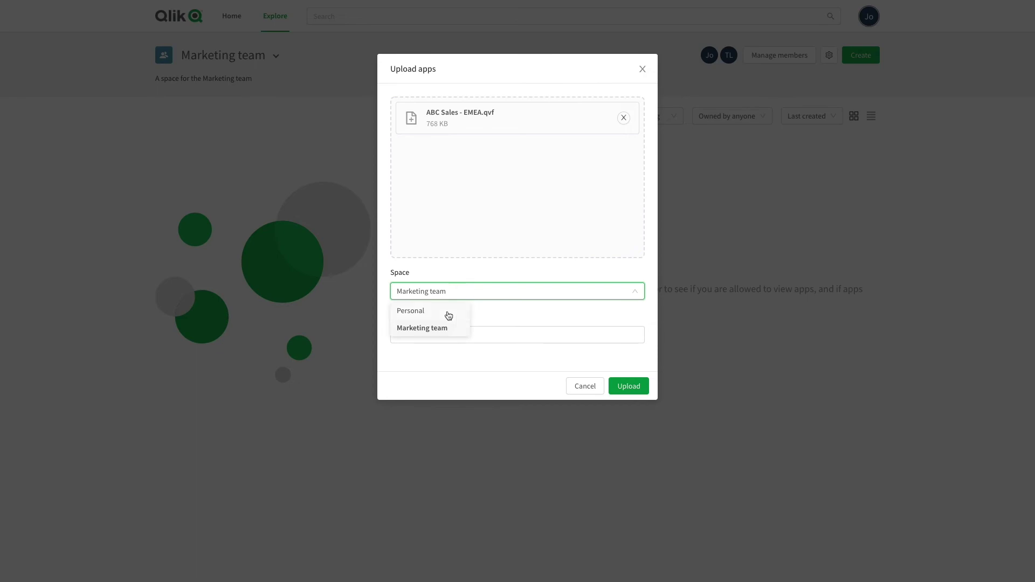
{"action": "left_click", "coordinate": [440, 329]}
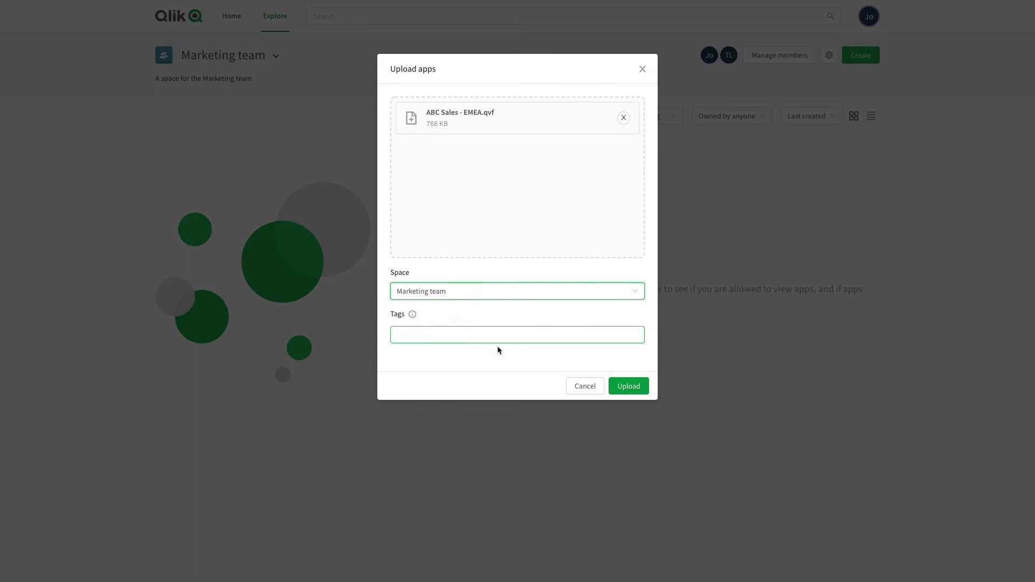
{"action": "left_click", "coordinate": [629, 388]}
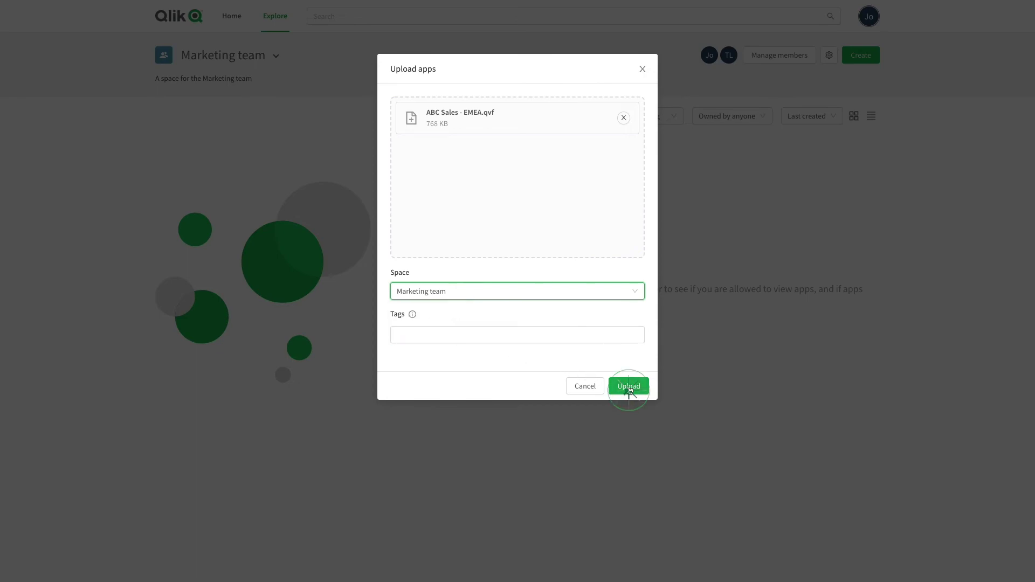